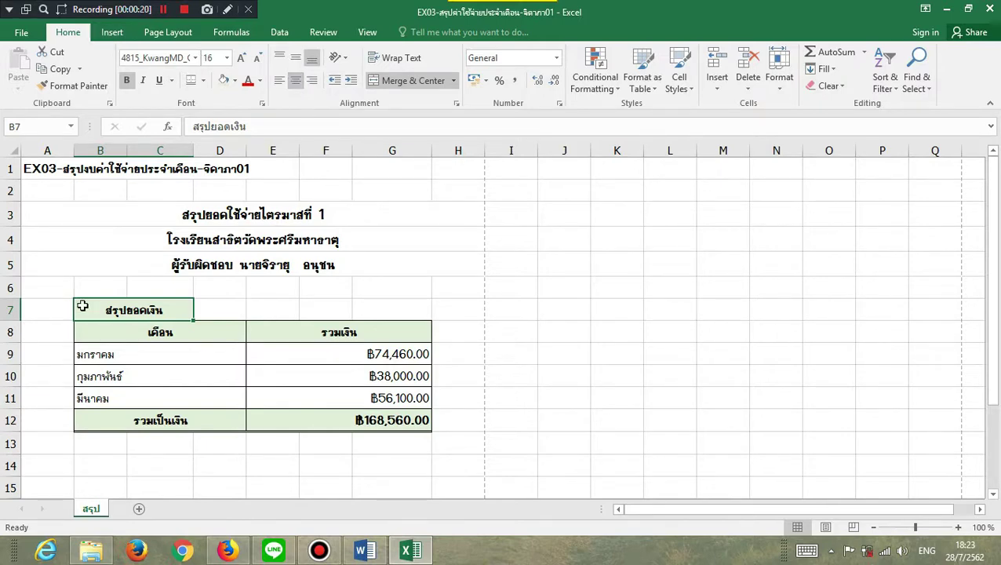
- Add a new sheet and rename it มกราคม
left_click(136, 510)
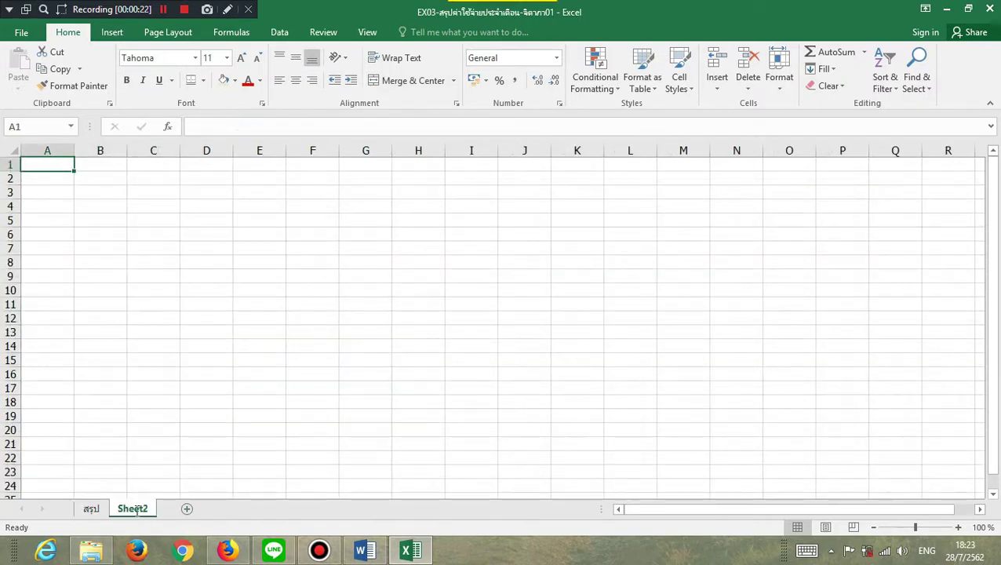
double_click(137, 509)
key("BackSpace")
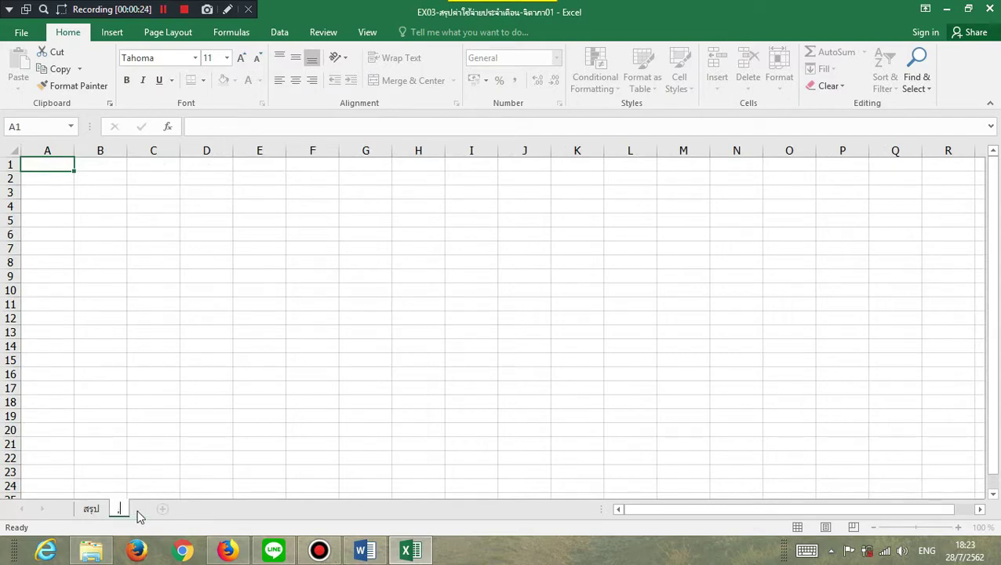
type("มกราคม")
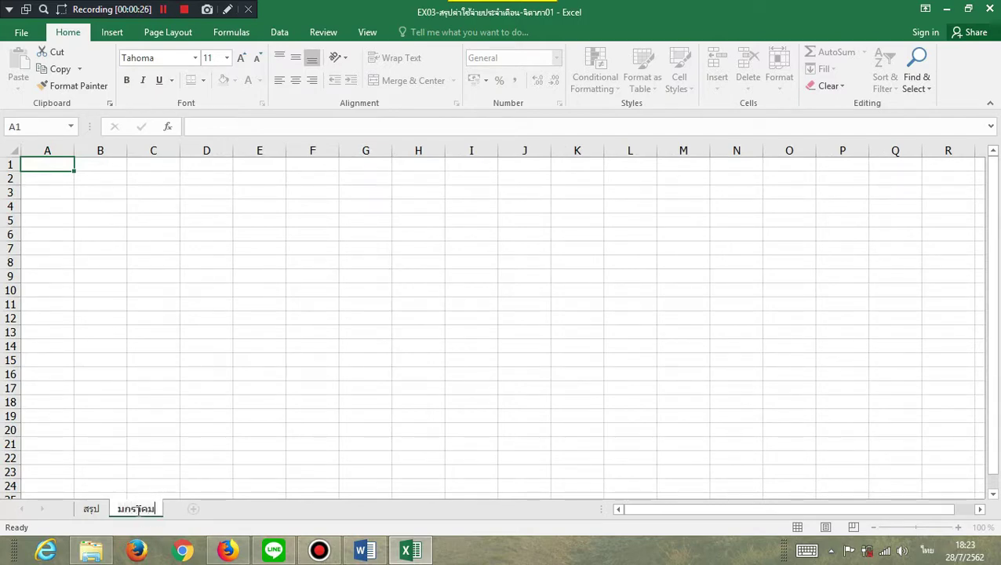
key("Return")
- Add a second sheet and rename it กุมภาพันธ์, cancelling a stray entry in A1
left_click(192, 511)
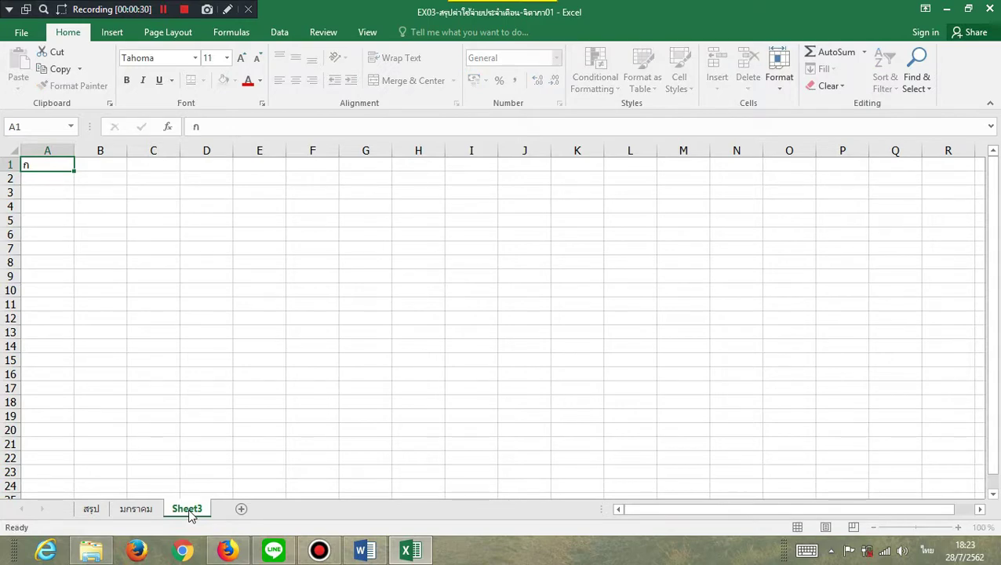
key("BackSpace")
key("Escape")
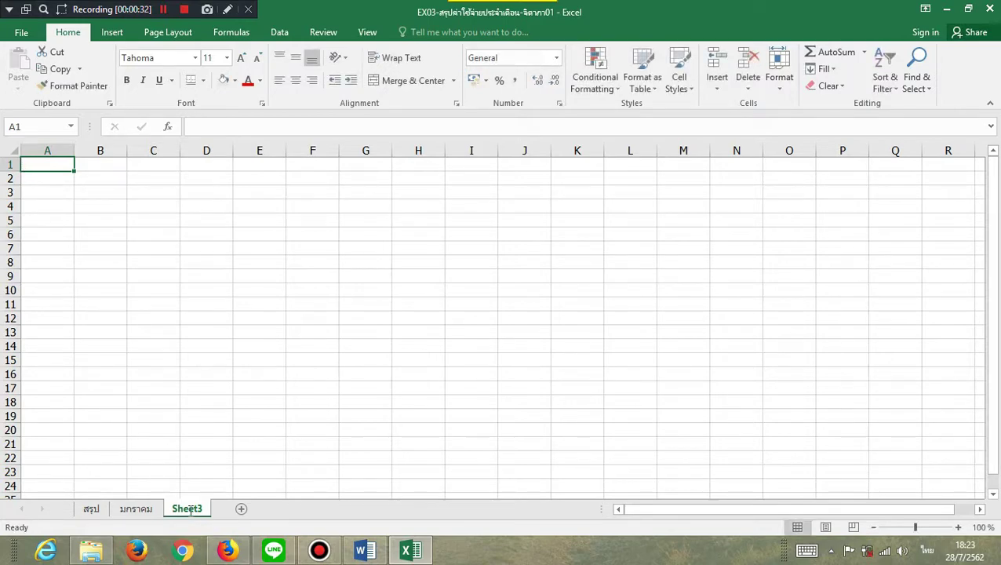
double_click(189, 510)
type("กุมภาพ")
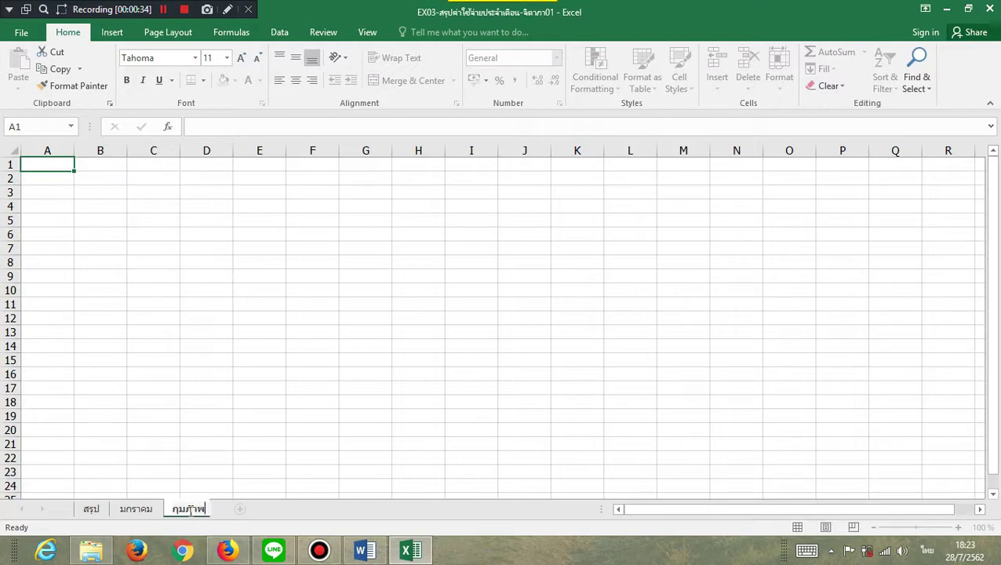
type("ันธ์")
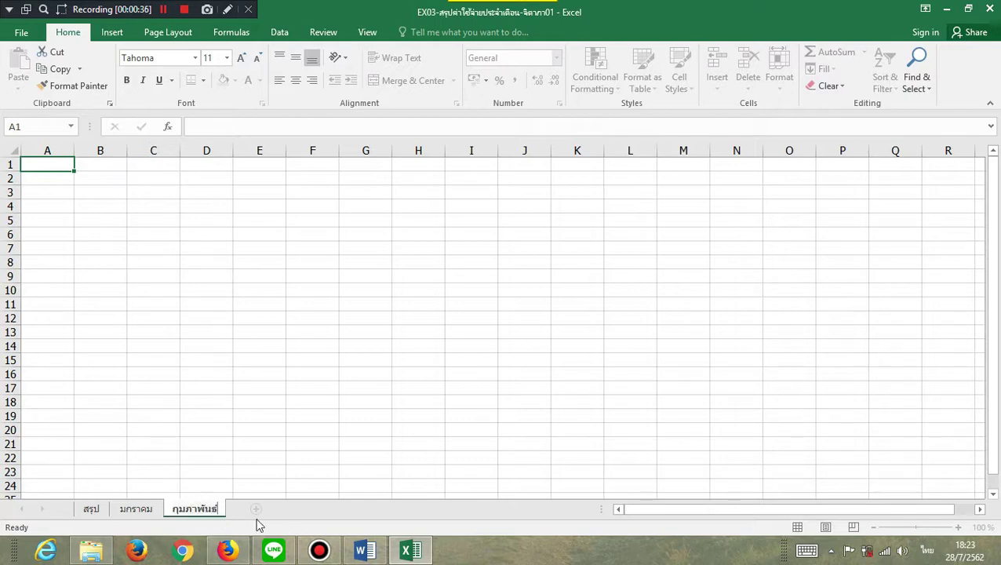
key("Return")
- Add a third sheet and rename it มีนาคม
left_click(256, 509)
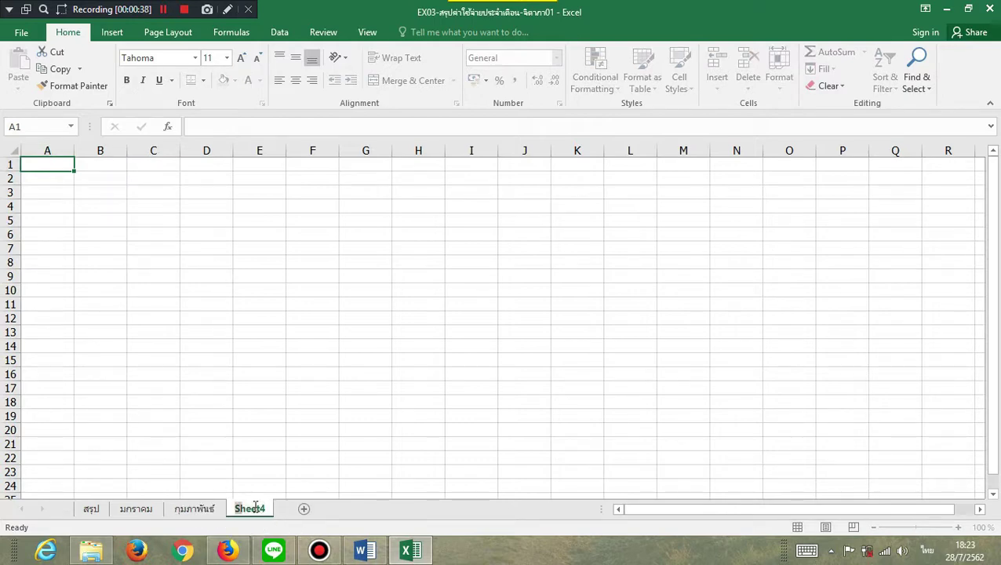
double_click(249, 509)
type("มีนาคม")
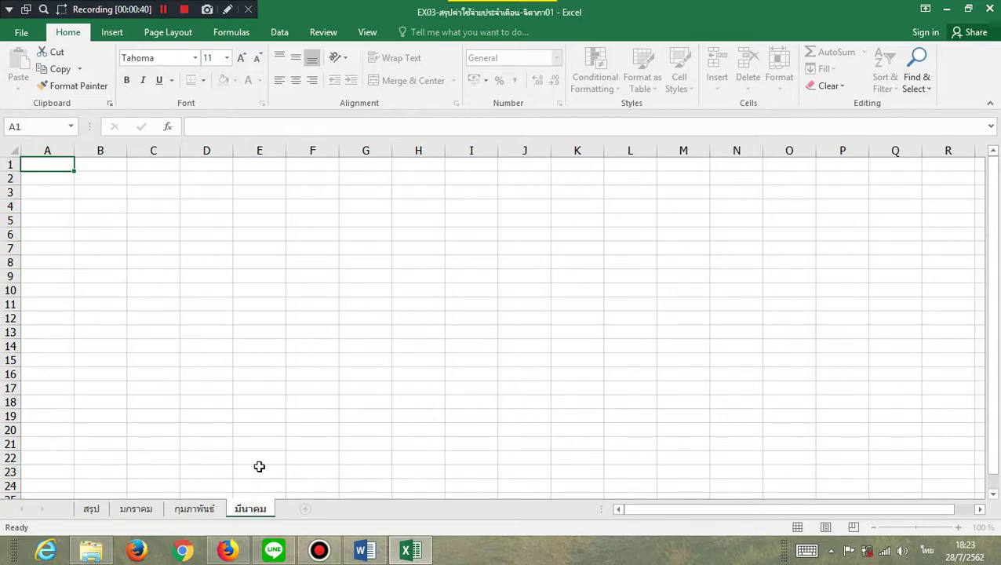
left_click(259, 469)
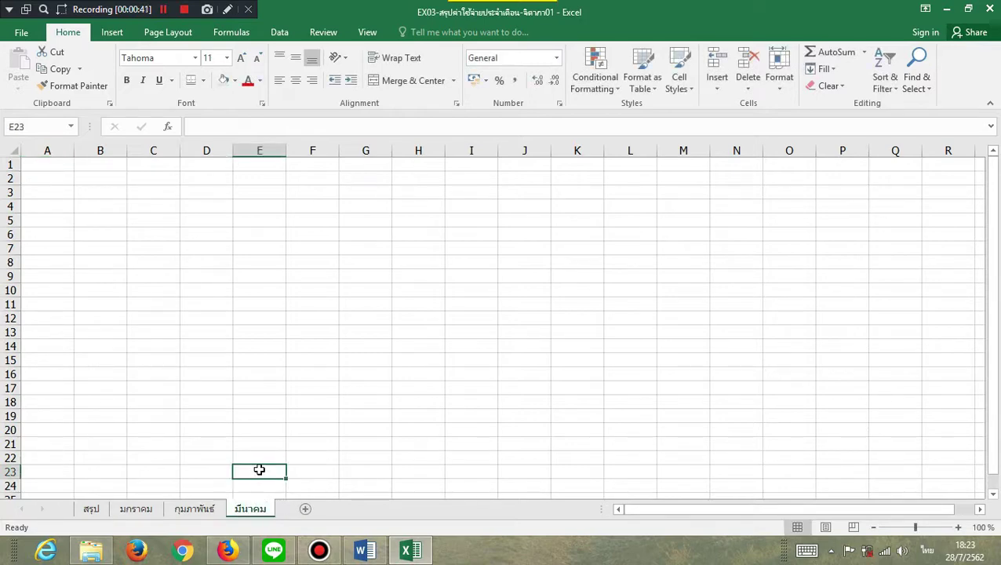
- Colour the สรุป summary tab orange and the มกราคม tab dark red
left_click(130, 509)
left_click(98, 510)
right_click(107, 510)
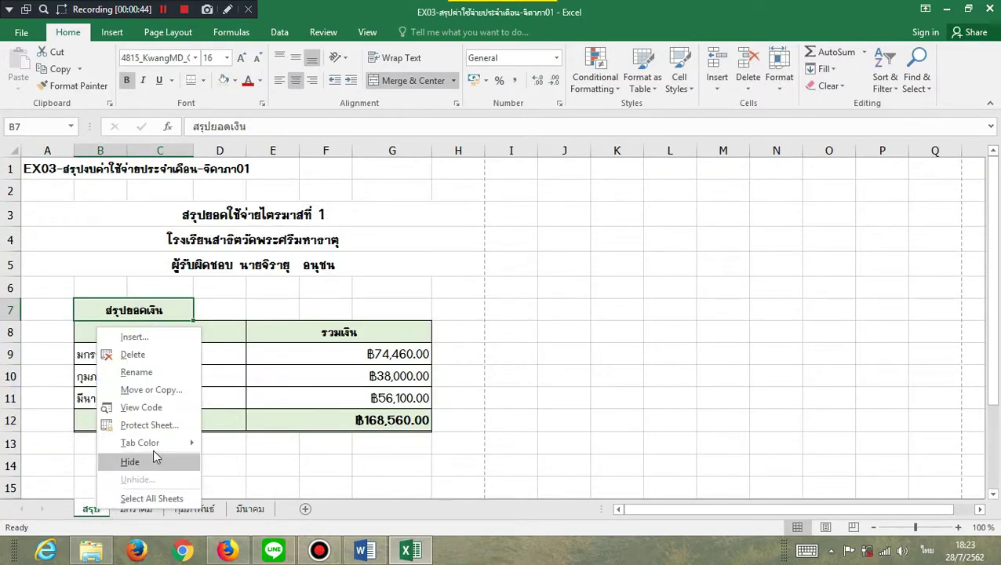
left_click(135, 510)
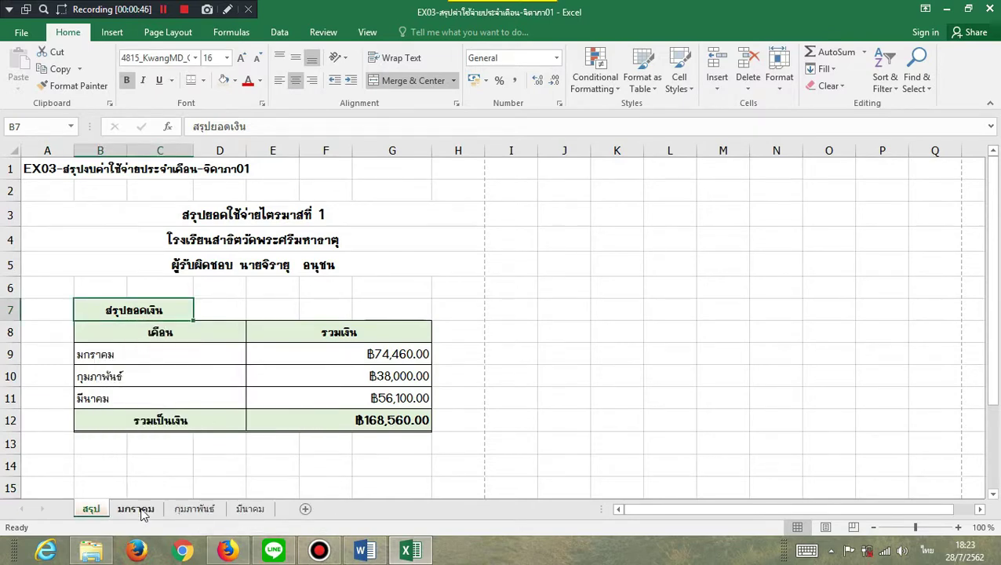
right_click(135, 509)
mouse_move(206, 445)
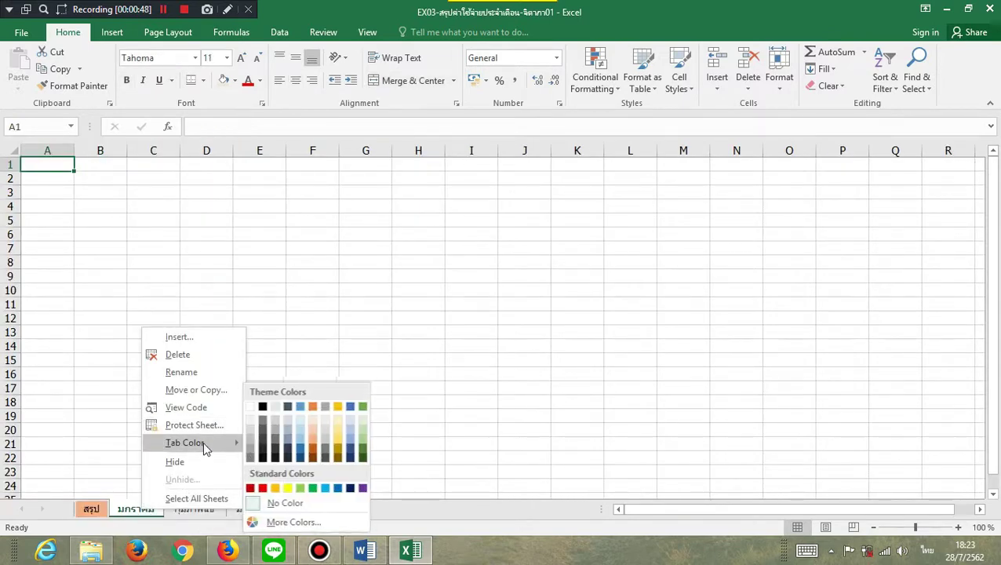
left_click(251, 488)
- Colour the กุมภาพันธ์ tab yellow and the มีนาคม tab blue
left_click(206, 510)
right_click(205, 510)
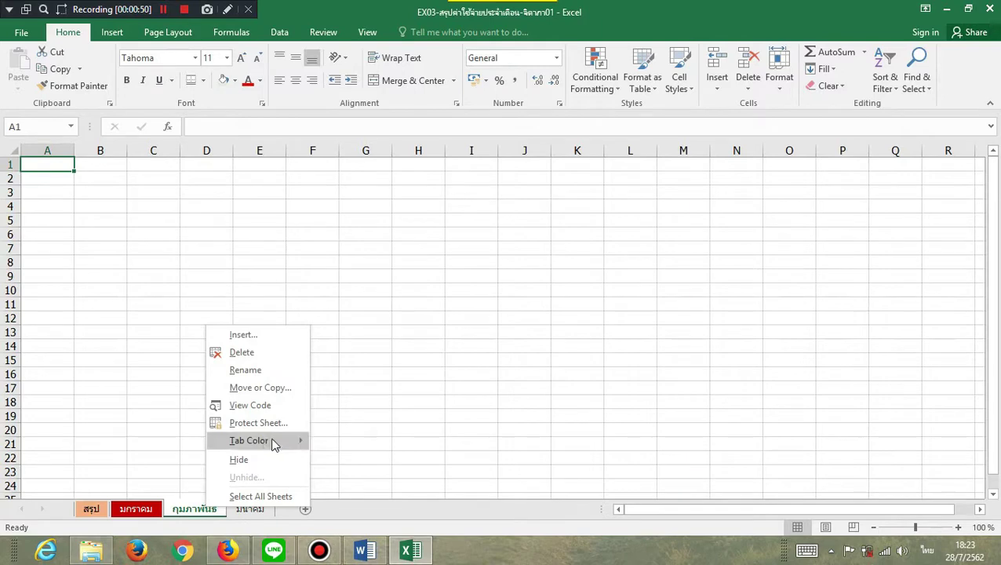
mouse_move(267, 444)
left_click(357, 488)
right_click(254, 510)
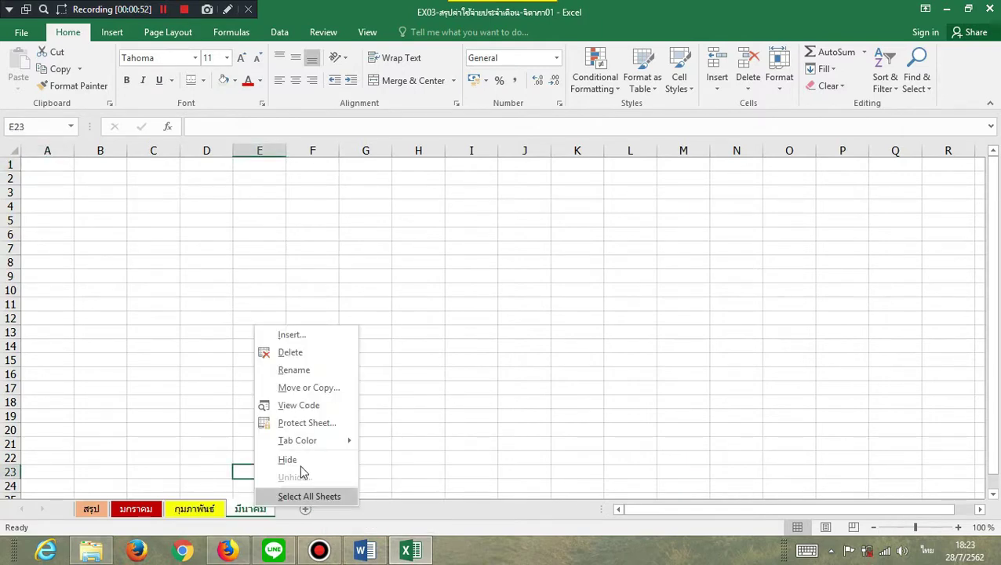
mouse_move(311, 442)
left_click(443, 487)
left_click(440, 460)
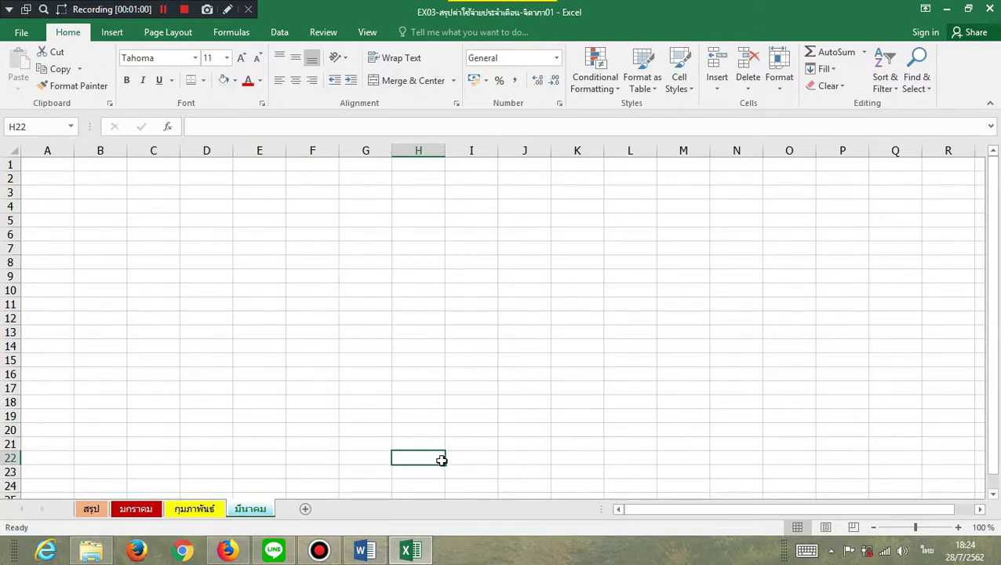
- On มกราคม, type งบประจำเดือนมกราคม in B2 and the ผู้รับผิดชอบ line with the person's name in B3
left_click(138, 510)
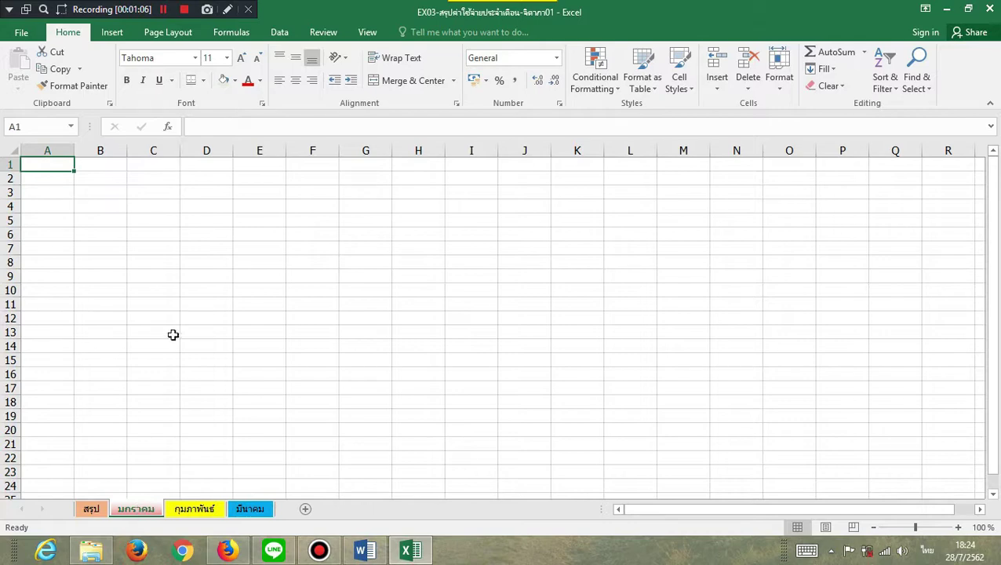
left_click(104, 181)
scroll(161, 227, "up", 10, "ctrl")
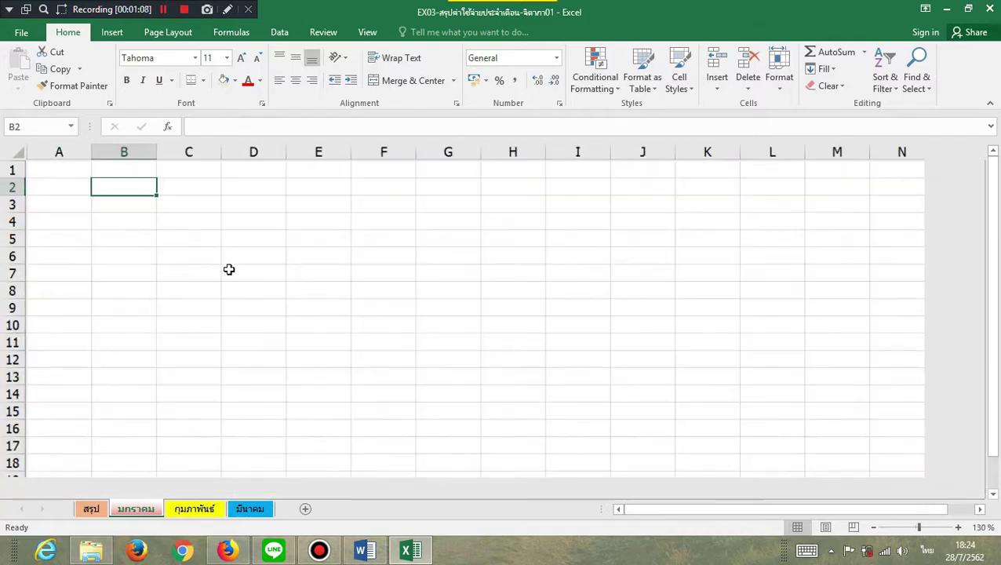
type("ง")
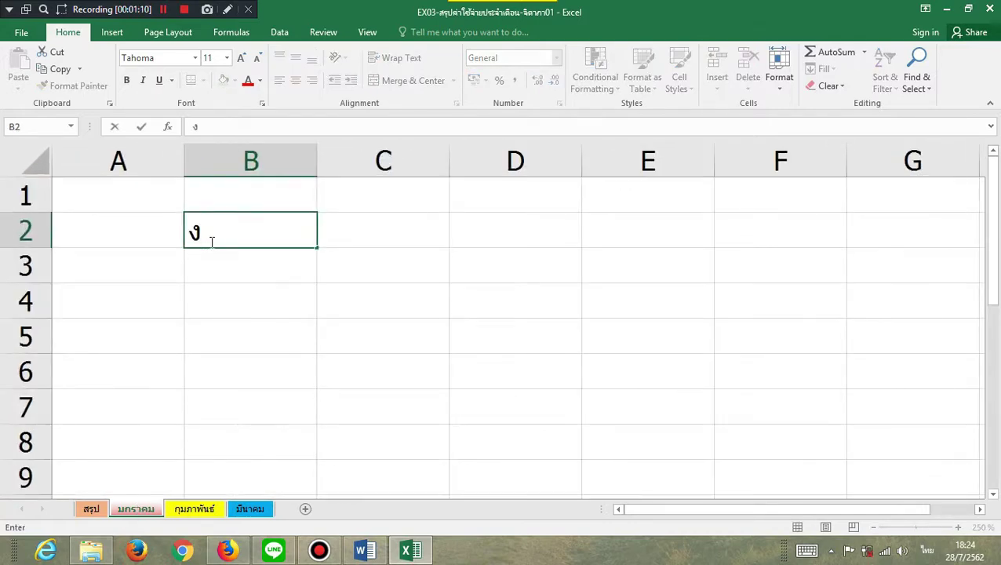
type("บประจำเดือนม")
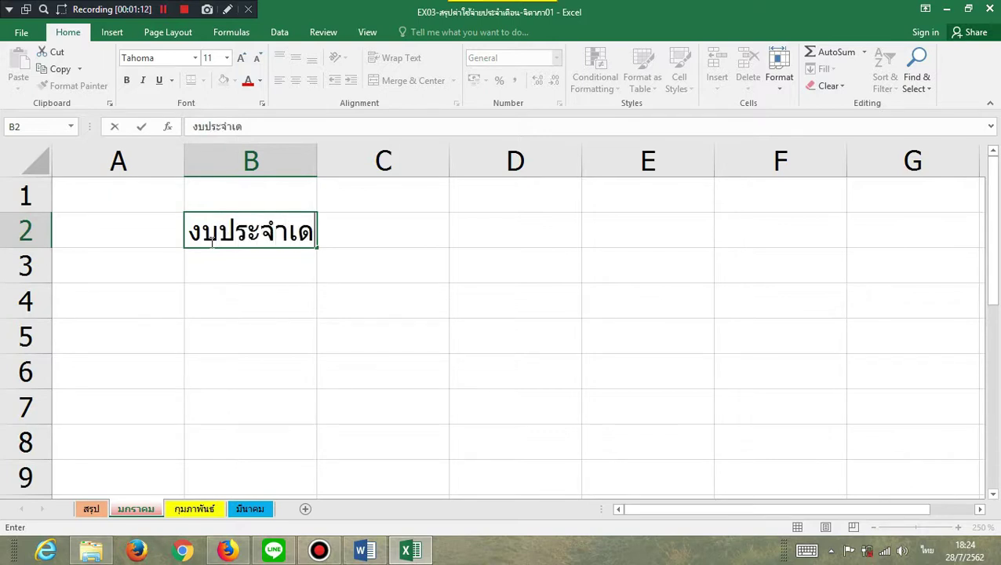
type("าร")
key("BackSpace")
key("BackSpace")
type("ก")
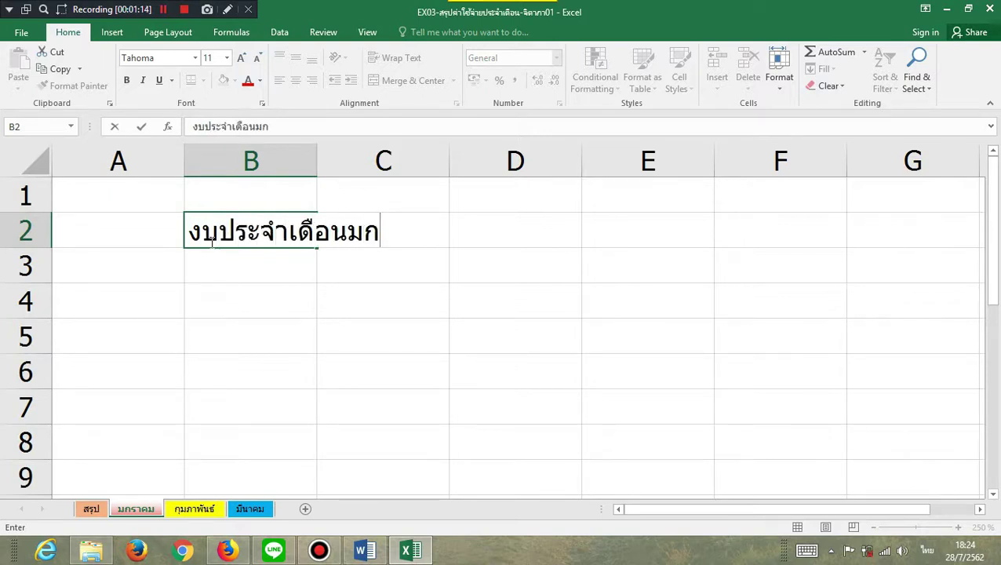
type("ราคม")
key("Return")
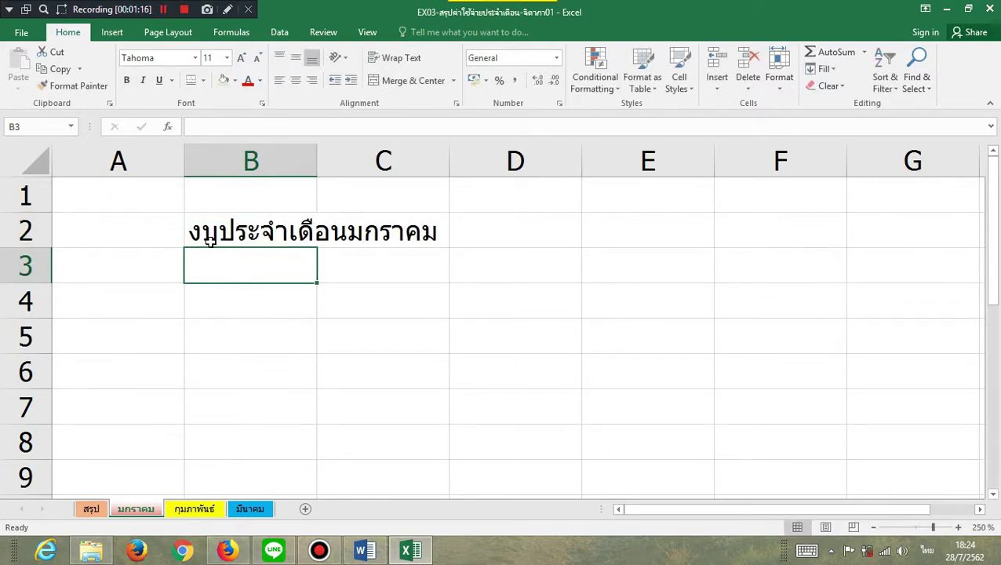
type("ผู้รับผิดชอบ")
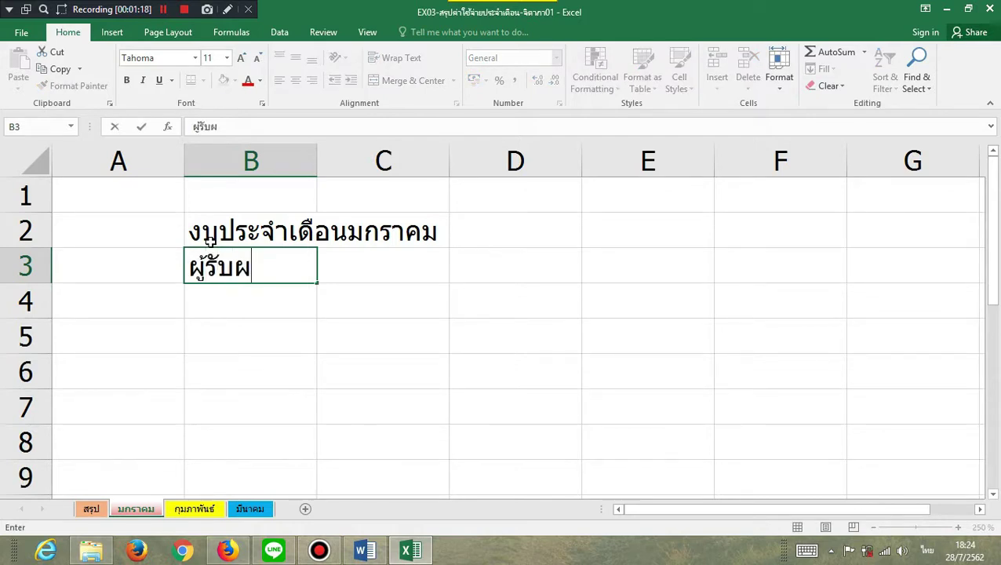
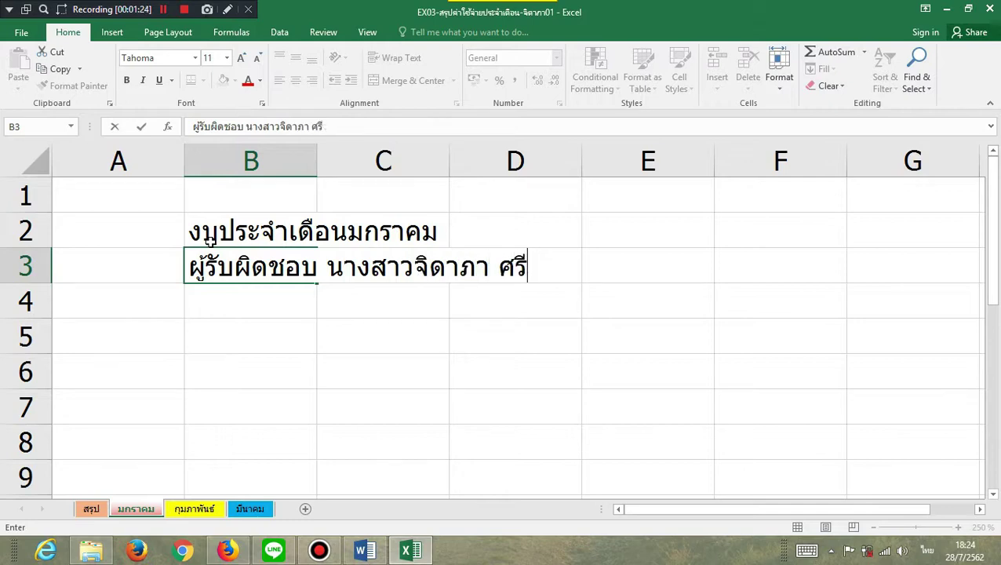
key("Return")
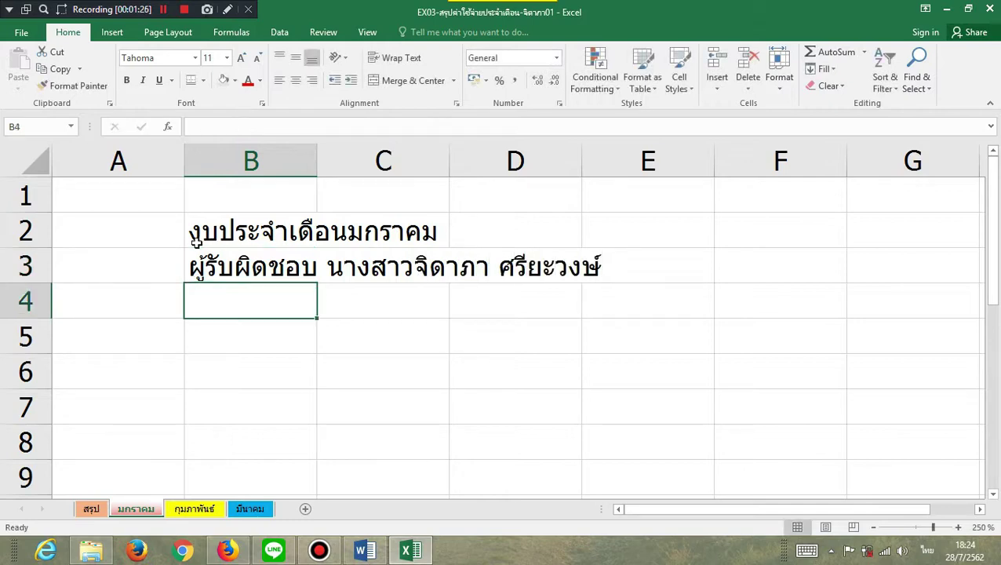
- Enter the row-5 headers from รหัสบัญชี through รวมเงิน and autofit columns A and D
left_click(103, 324)
type("รหัสบัญชีเดิม")
key("Tab")
type("ชื่อบัญชี")
key("Tab")
type("จำนวน")
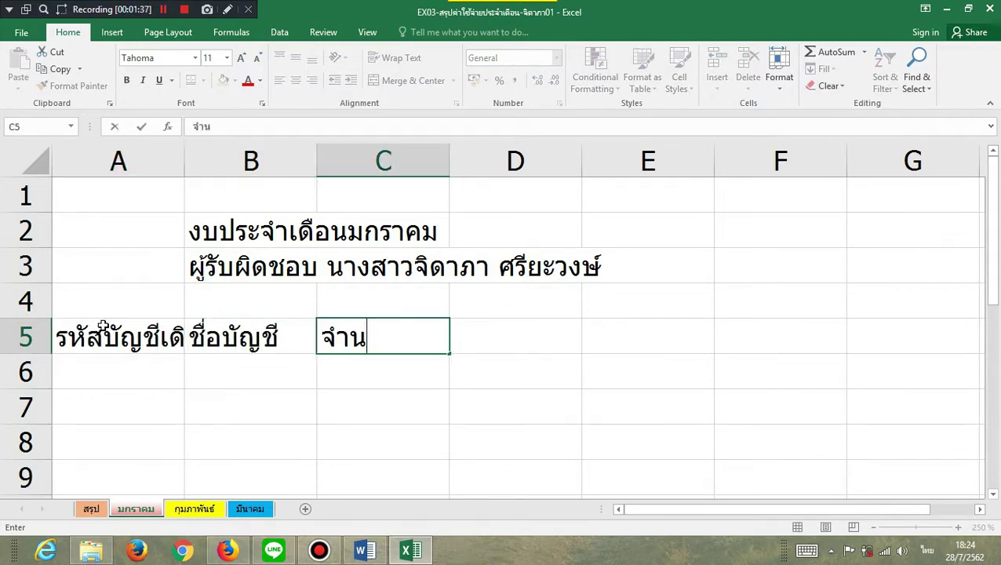
key("Tab")
type("ราคาต่อหน่วยวมเงิน")
key("Return")
double_click(185, 161)
double_click(602, 163)
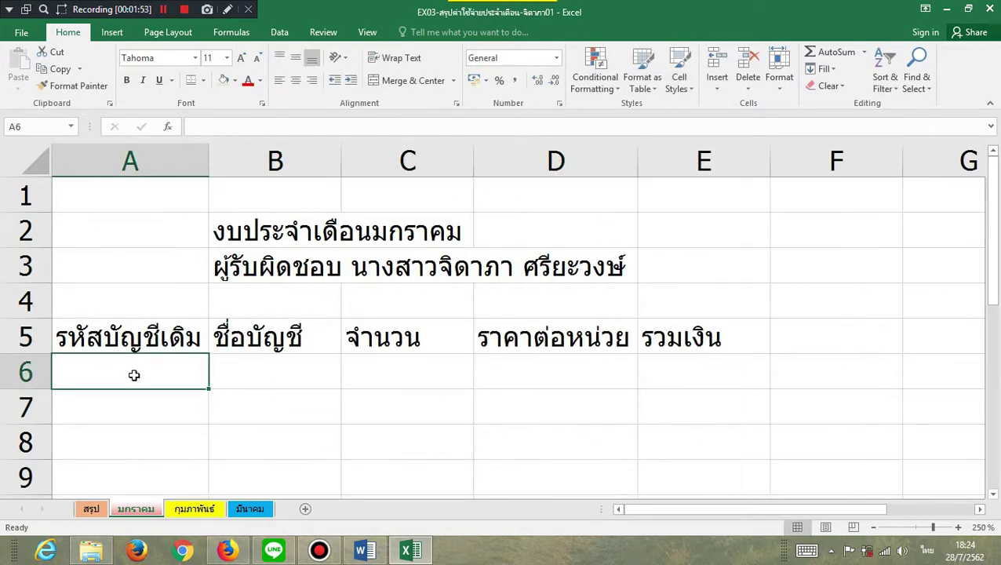
- Enter account codes 1001 and 1002 in column A and fill the series down
type("1001")
key("Return")
type("1002")
key("Return")
left_click_drag(131, 374, 131, 408)
left_click_drag(208, 459, 197, 409)
scroll(313, 420, "up", 5)
- Enter ค่ากระดาษ A4 (ลัง) in B6, correcting its closing bracket
left_click(257, 335)
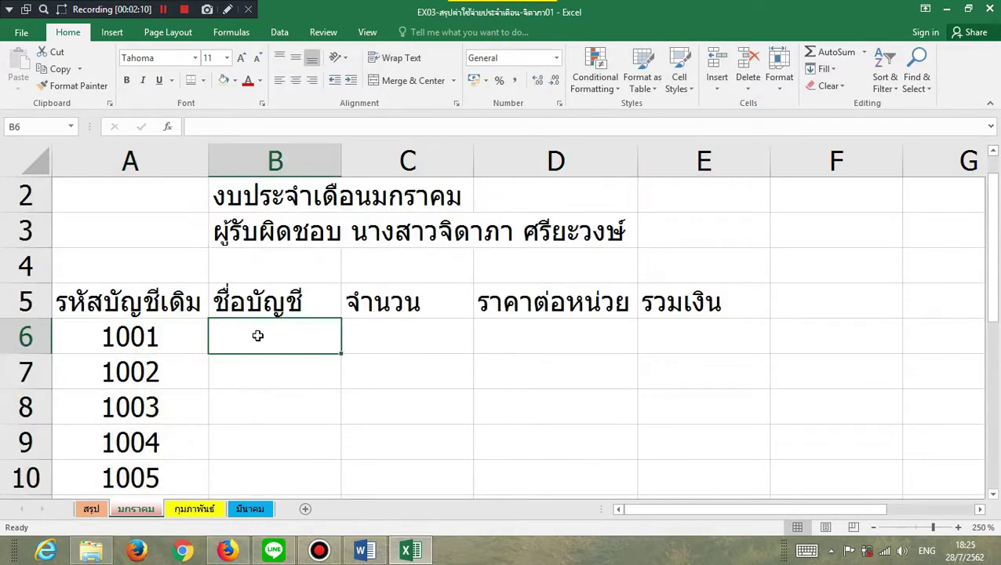
type("ค่ากระดาษ A4 (ลังป")
key("Return")
key("Up")
key("F2")
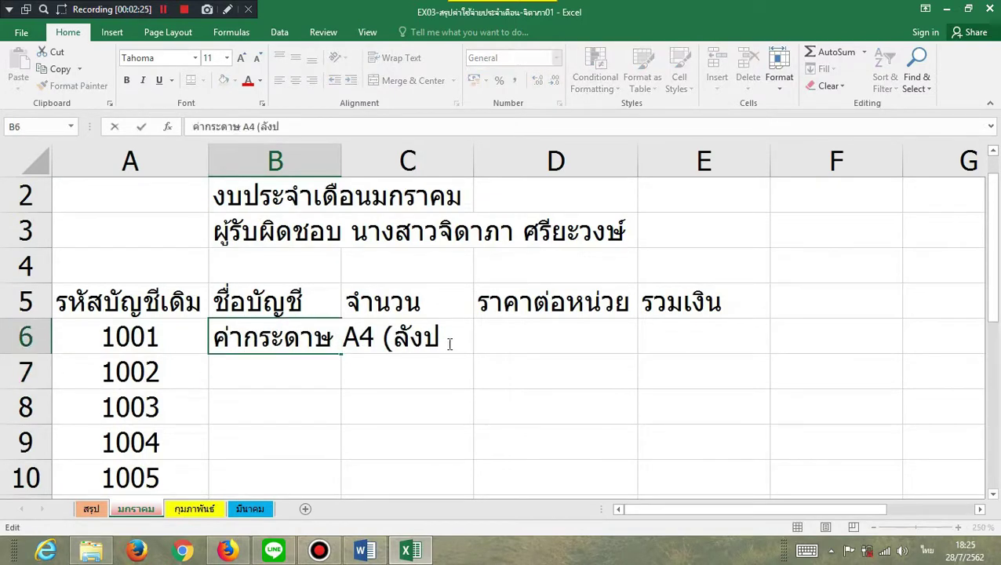
key("BackSpace")
type(")")
key("Return")
- Enter ค่าหมึกเครื่องปริ้น, ค่าแฟ้ม (ตราช้าง) and ซองใส่เอกสาร in B7:B9
type("ค่าหมึกเครื่องปริ้น")
key("Return")
type("ค่าแฟ้ม (ตราช้าง)")
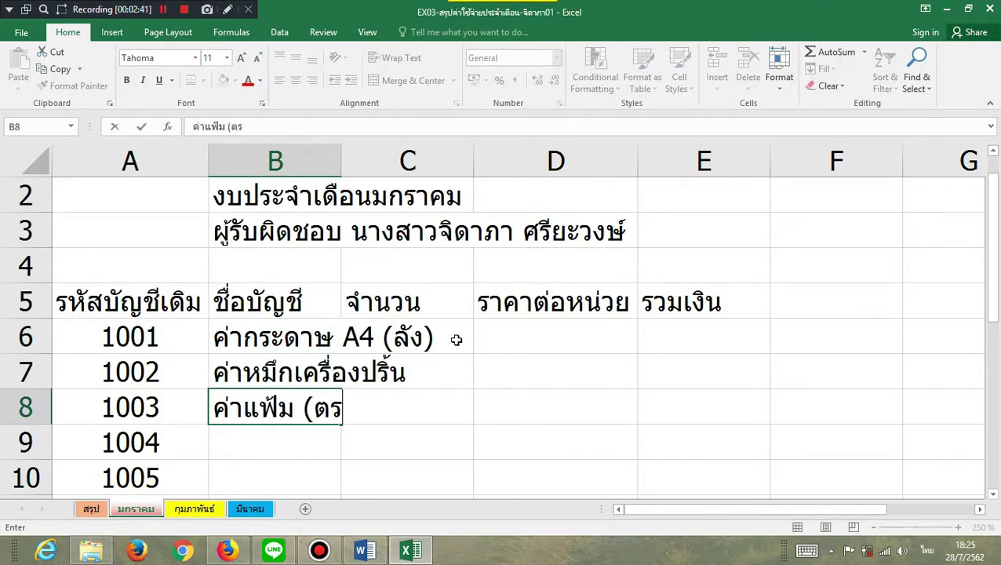
key("Return")
type("ค")
key("BackSpace")
type("ซองใส่เอกสาร")
key("Return")
- Enter ปากกาลูกลื่น, ปากกาเคมี, ปากกาลบคำผิด and กาวลาเท็กซ์ in B10:B13
type("ปากกาลูกลื่น")
key("Return")
type("ปากกาเคมี")
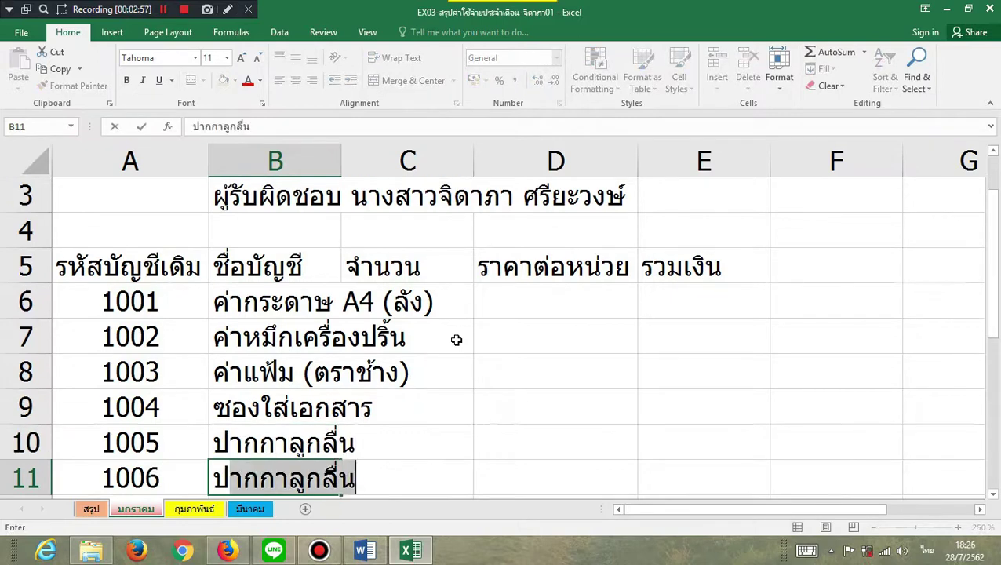
key("Return")
type("ปากกาลบคำผิด")
key("Return")
type("กาวลาเท็กซ์")
key("Return")
- Add แผ่น DVD (หลอด) in B14, widen column B, and enter quantities 50, 5, 30, 4, 100, 100, 100
type("แผ่น DVD")
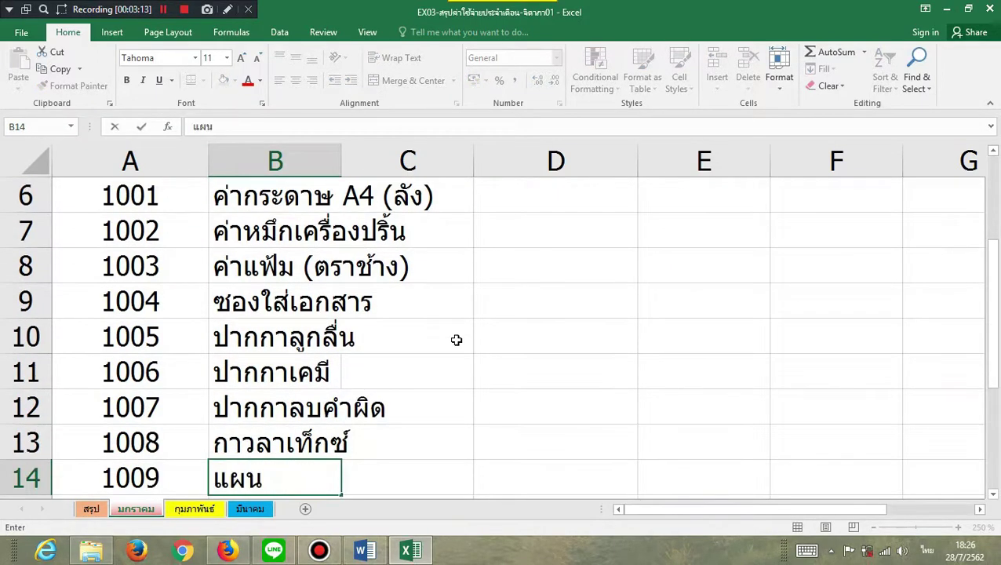
type(" (หลอด)")
scroll(456, 340, "up", 5)
left_click_drag(342, 161, 397, 159)
left_click(461, 342)
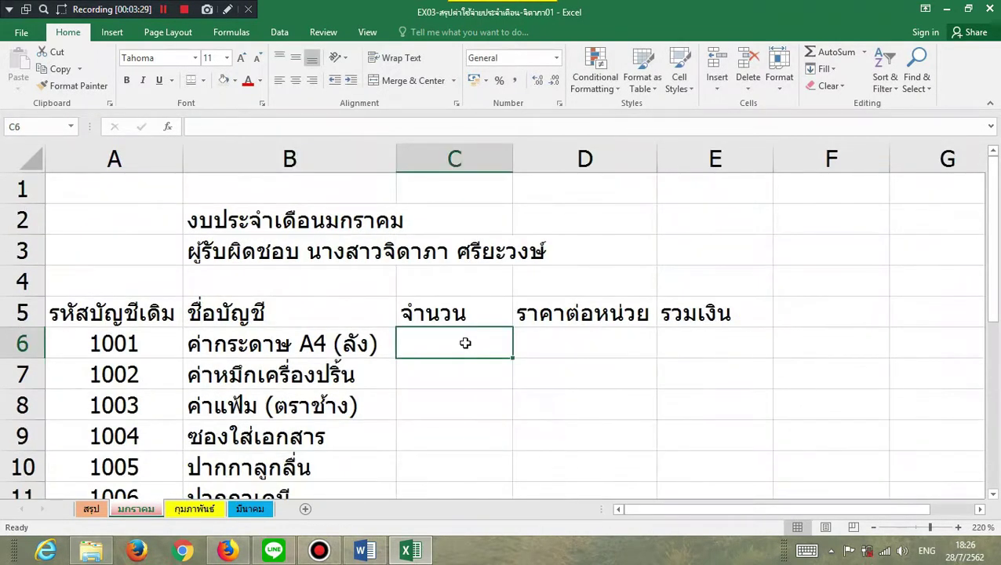
type("50")
key("Return")
type("5")
key("Return")
type("30 4 100 100 100")
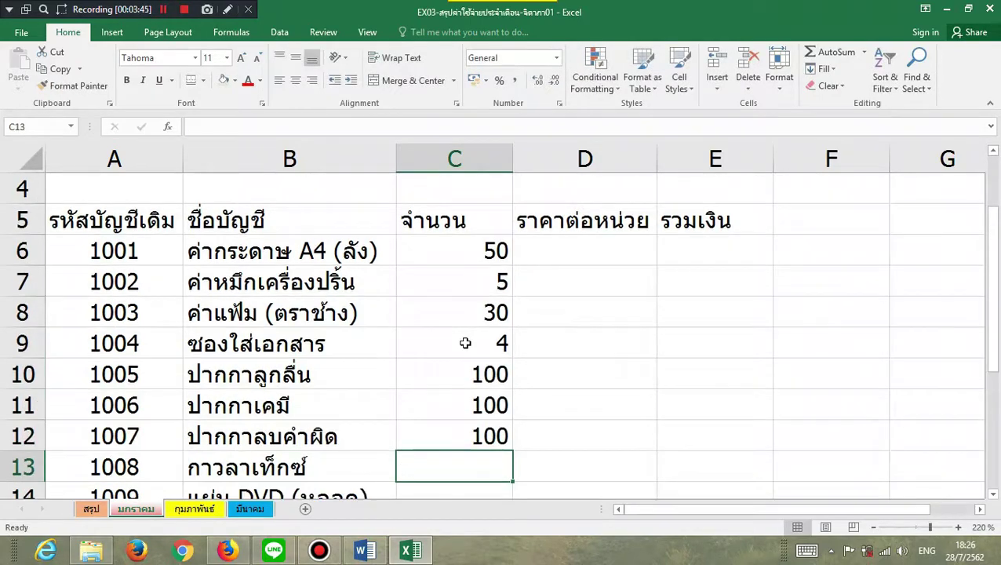
- Enter unit prices 790, 3500, 120, 15, 10, 25, 30, 50, 160 down column D, then show the File page
scroll(549, 345, "up", 1)
left_click(613, 354)
type("790 3500 120 15 10 ")
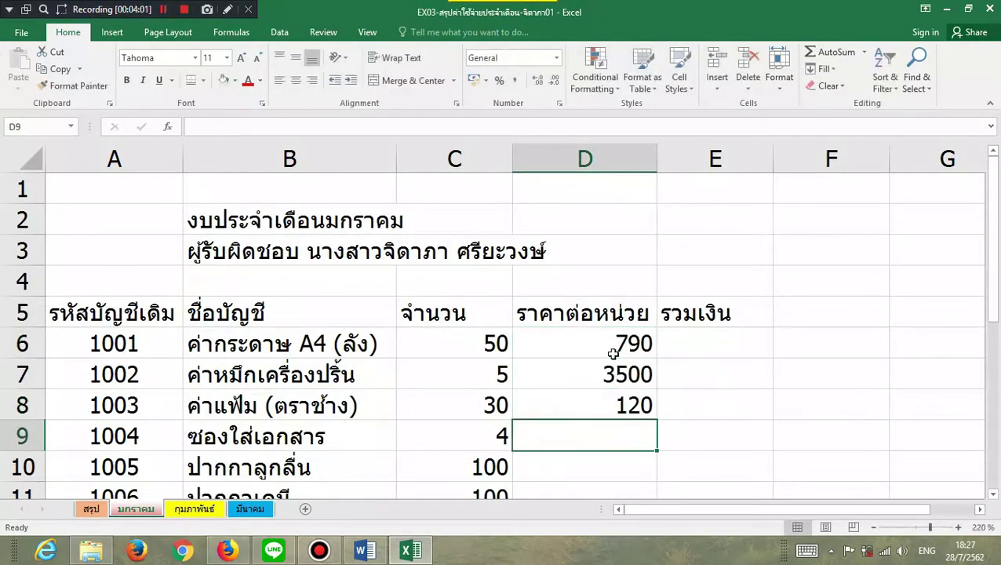
type("25 30 50 160")
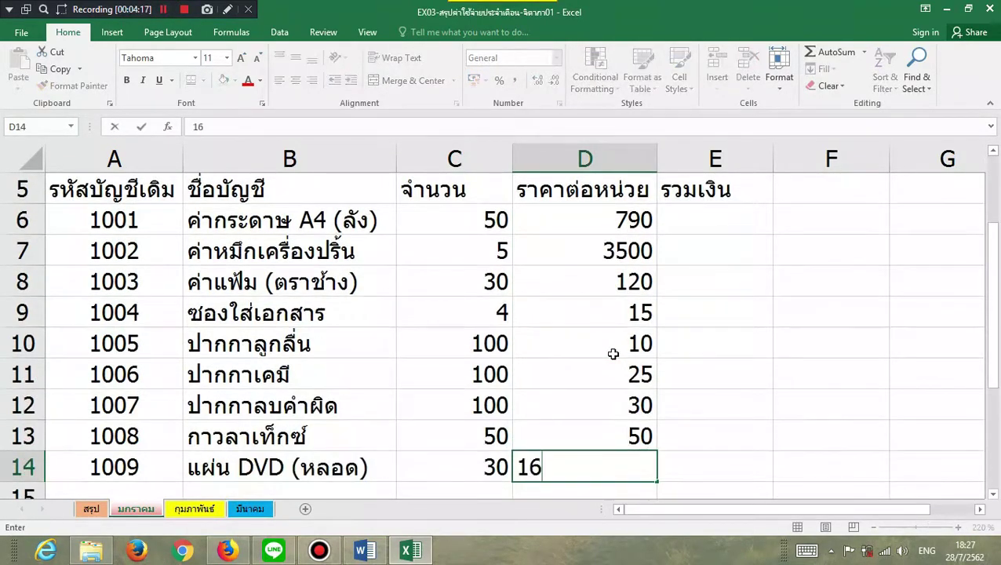
scroll(625, 373, "down", 4)
left_click(522, 286)
left_click(21, 33)
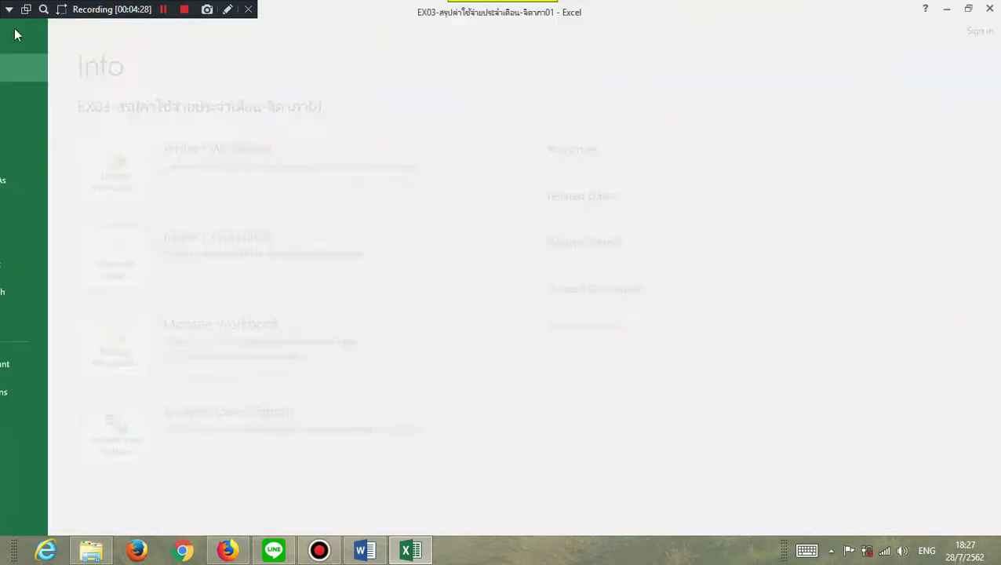
- Check the print preview, then apply All Borders to the table A5:E14
left_click(31, 208)
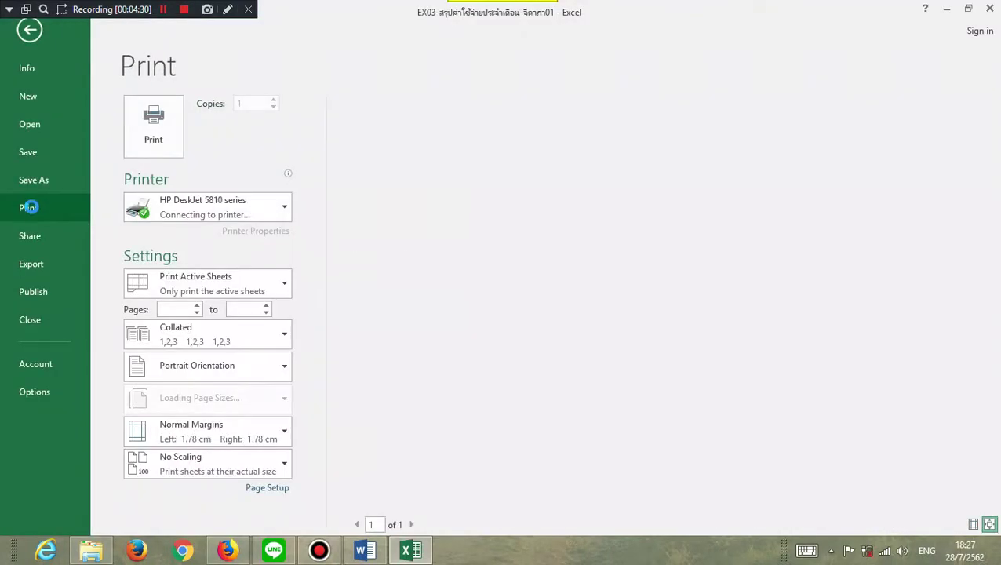
key("Escape")
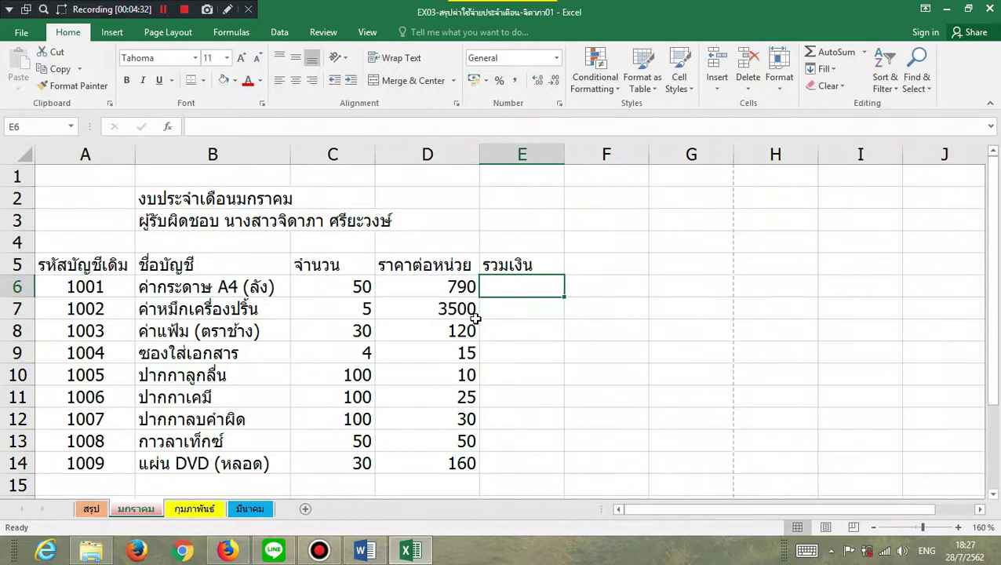
scroll(396, 328, "down", 1)
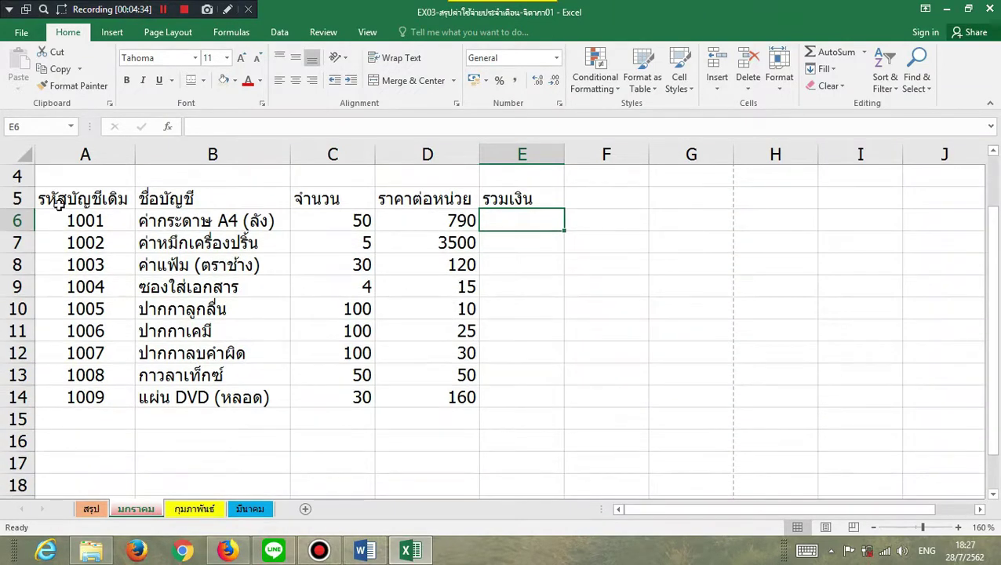
left_click_drag(59, 203, 516, 407)
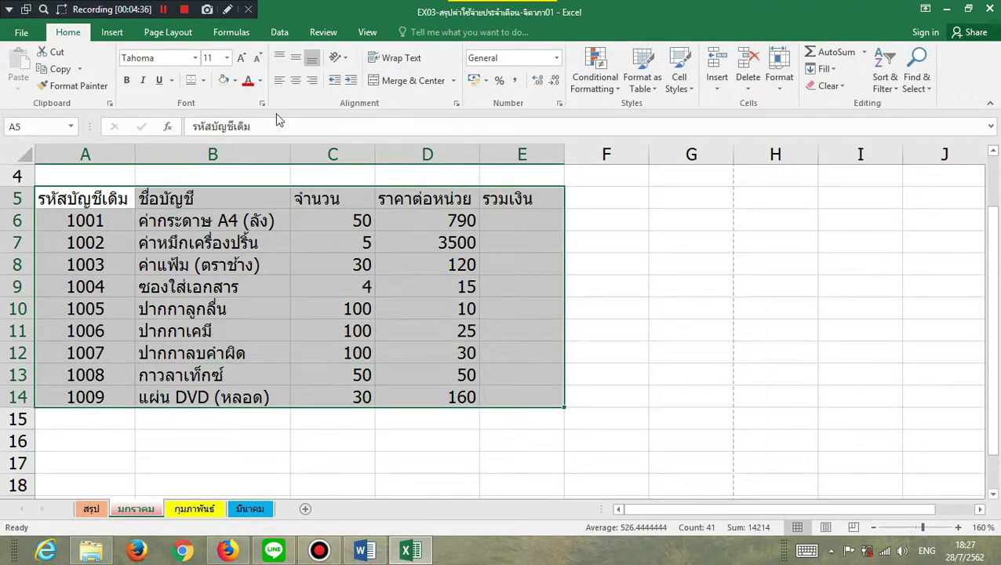
left_click(203, 80)
left_click(221, 225)
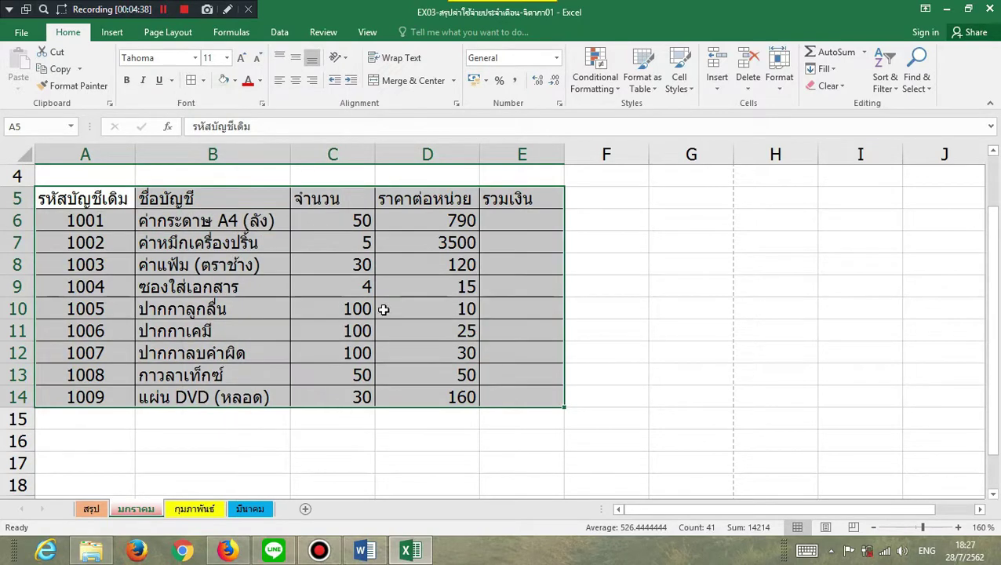
left_click(535, 389)
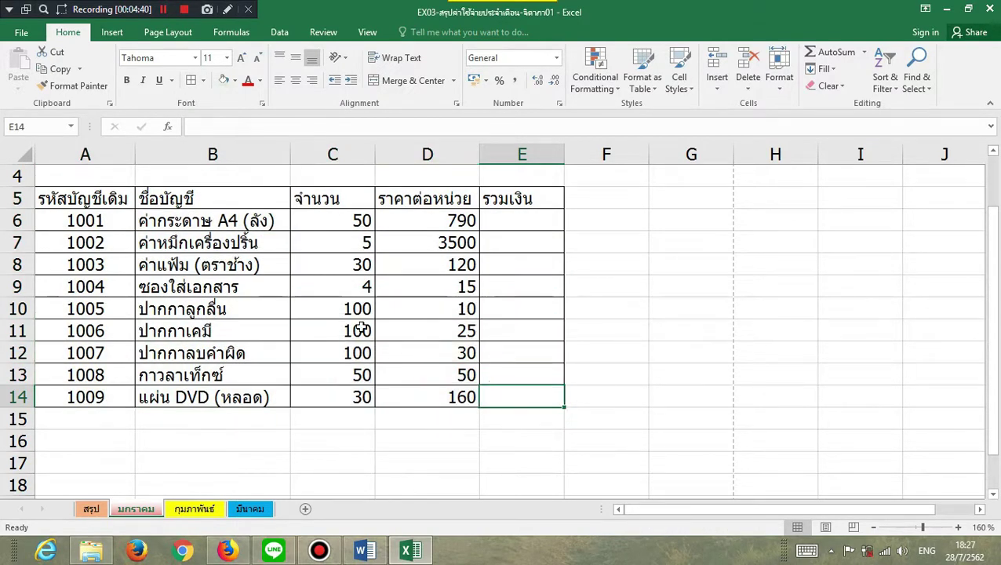
- Widen columns A, B and D
left_click_drag(133, 156, 174, 161)
left_click_drag(331, 157, 370, 157)
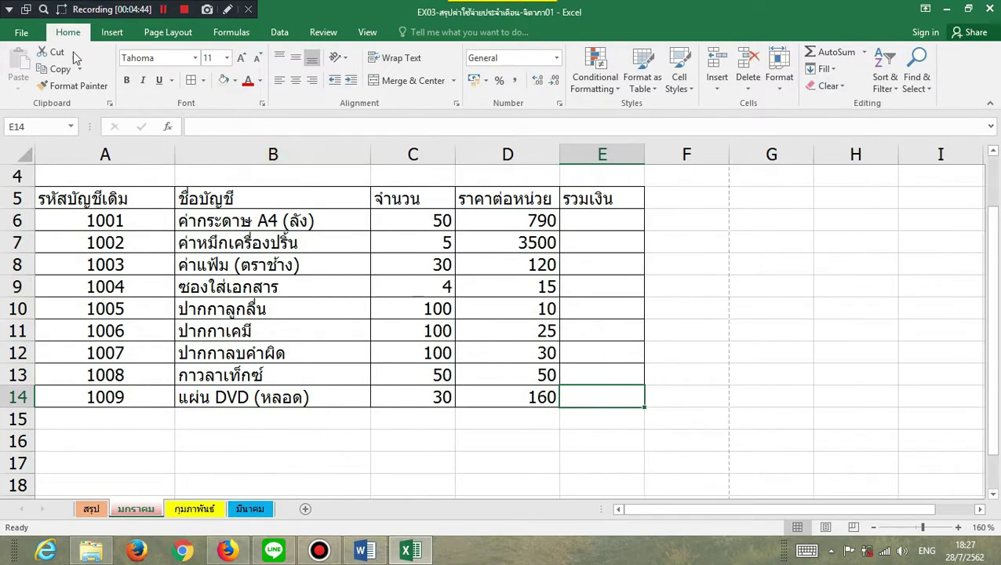
left_click_drag(558, 160, 596, 157)
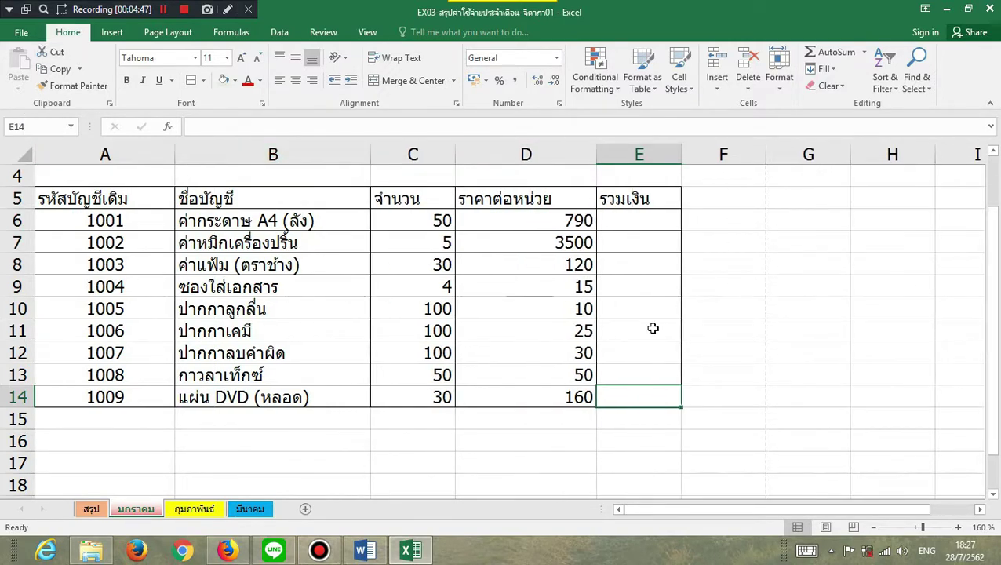
- Widen column E and merge and centre the title rows across A–E
scroll(680, 256, "up", 1)
left_click_drag(681, 154, 735, 170)
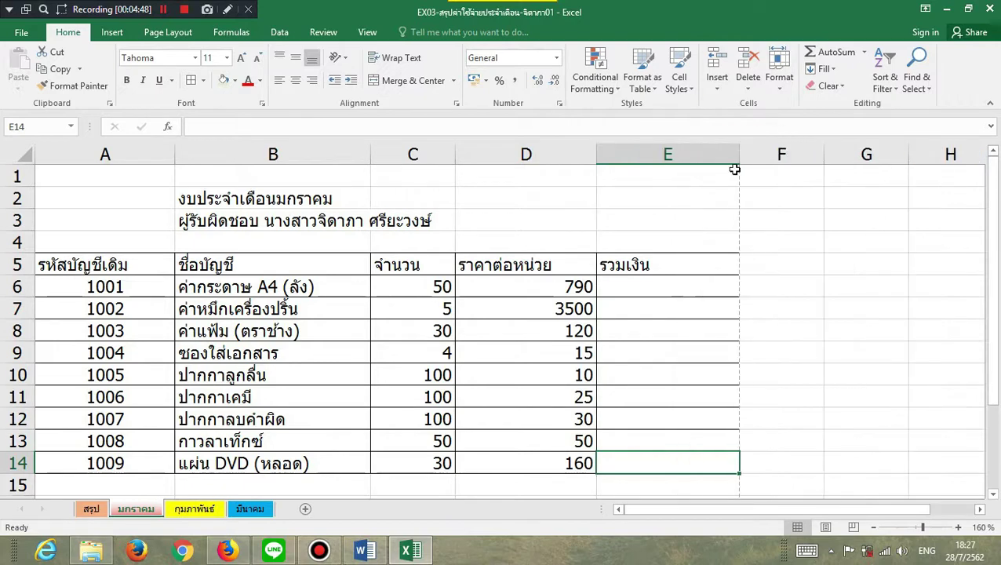
left_click_drag(161, 198, 712, 196)
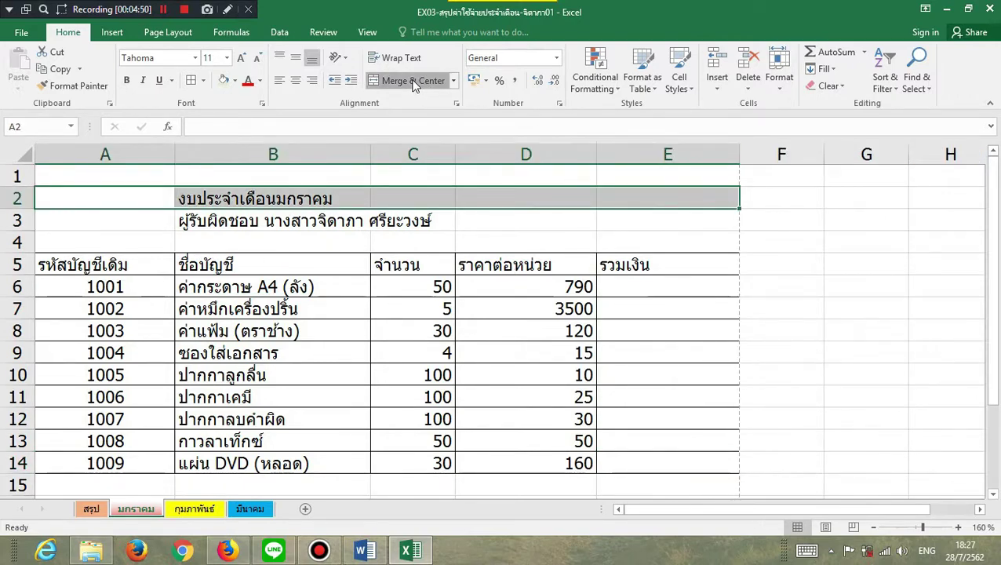
left_click_drag(106, 221, 702, 222)
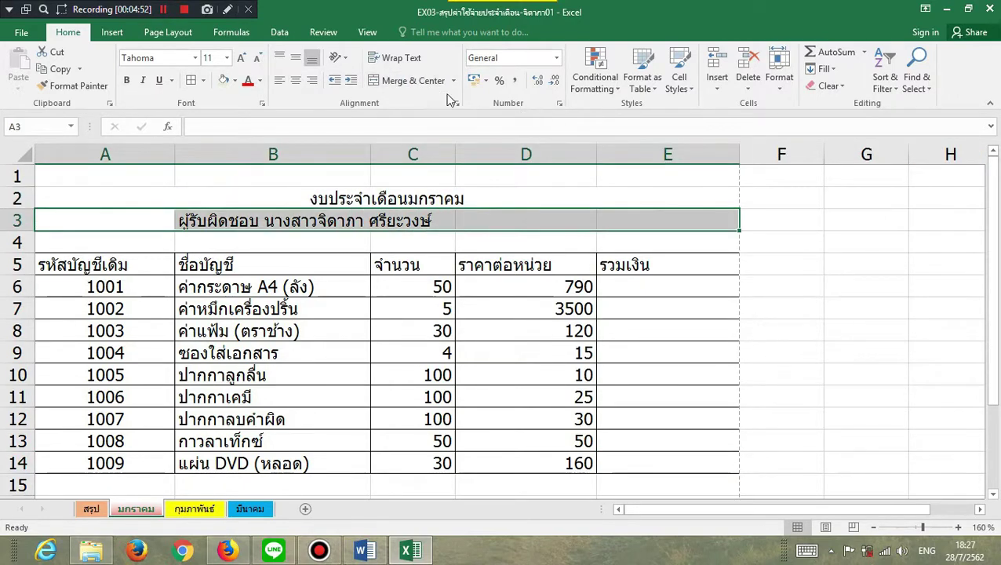
left_click(416, 82)
- Increase the font size of both title rows two steps
left_click_drag(134, 198, 123, 221)
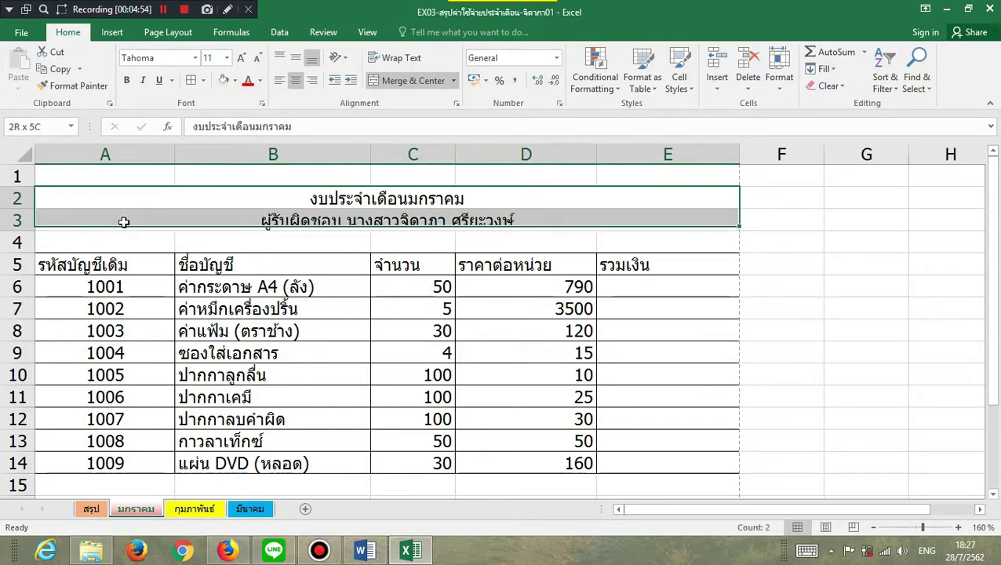
left_click(242, 60)
left_click(243, 61)
left_click(242, 60)
key("ctrl+a")
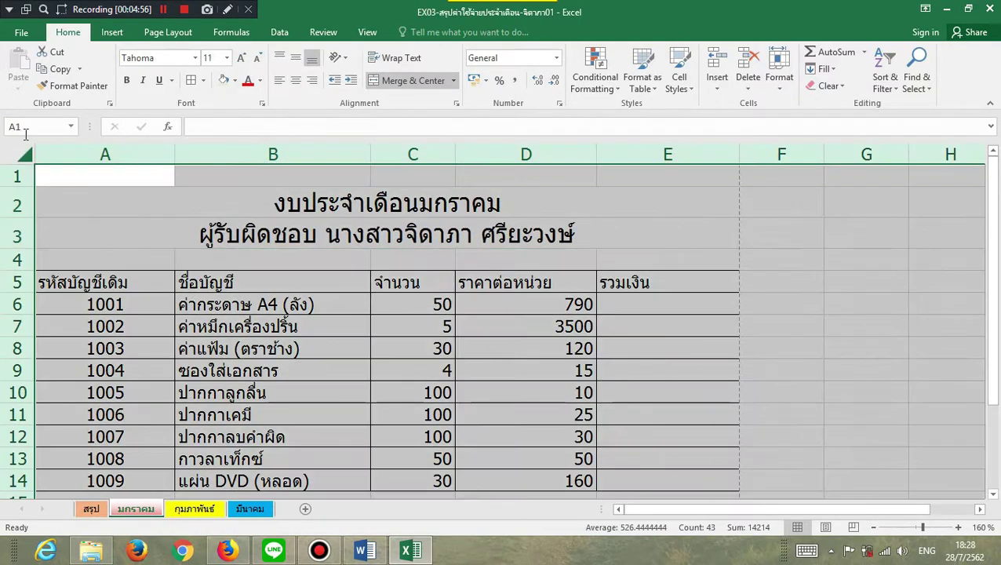
- Set the whole sheet to the 4815_KwangMD_Catthai font at size 16
left_click(196, 58)
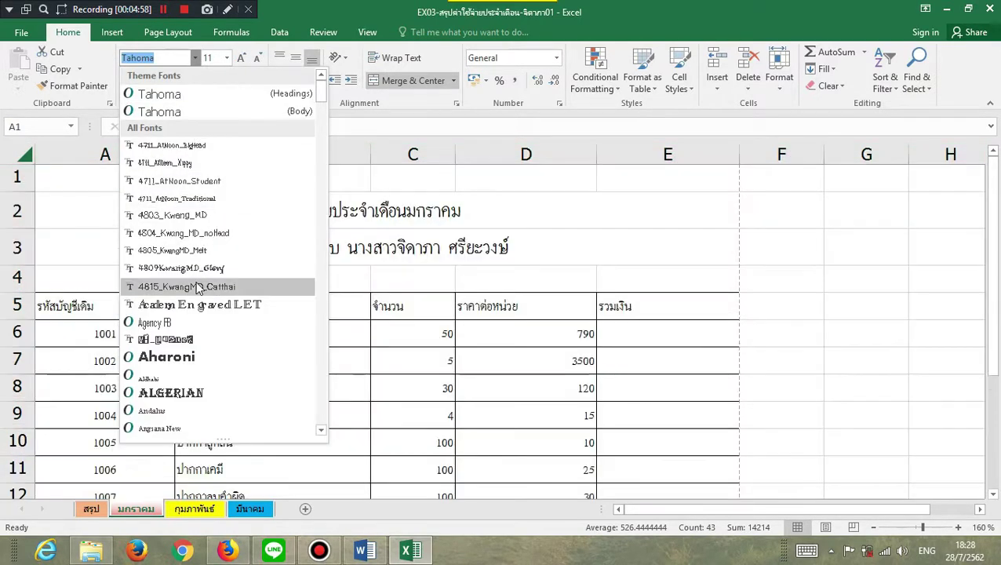
left_click(197, 282)
left_click(226, 59)
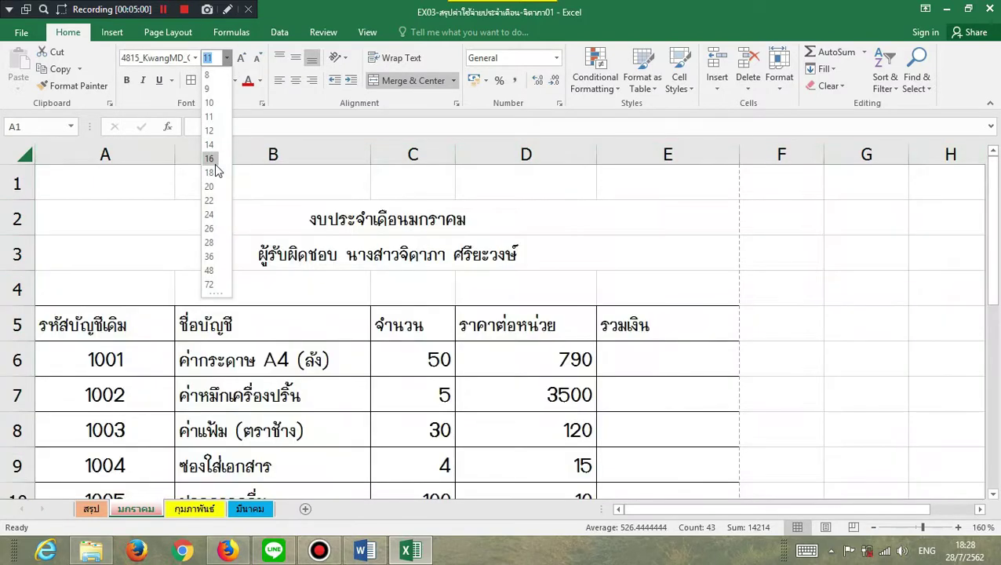
left_click(210, 156)
- Make both merged title rows bold
left_click(224, 231)
left_click_drag(225, 233, 223, 242)
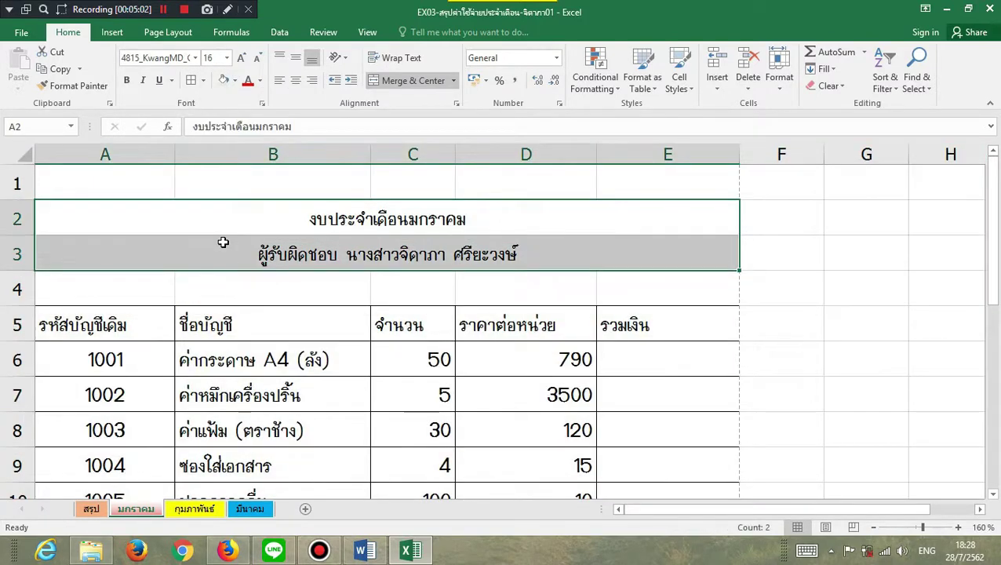
left_click(127, 81)
left_click(313, 303)
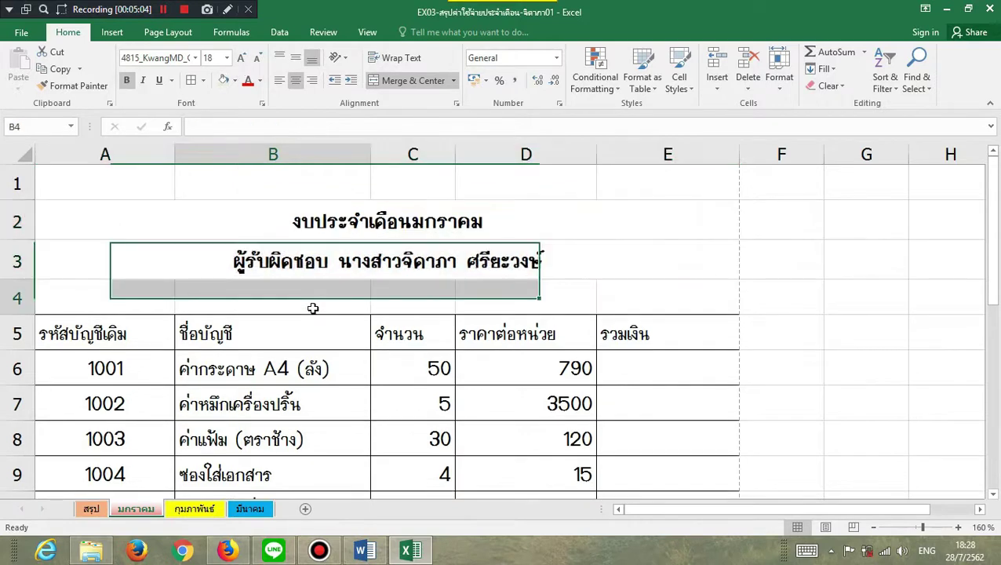
scroll(314, 309, "down", 2)
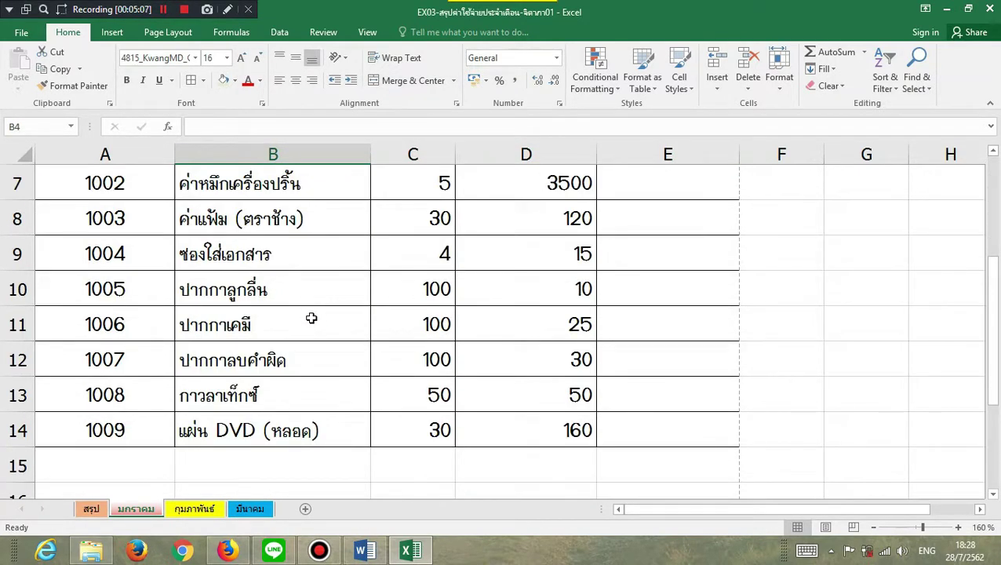
scroll(311, 318, "up", 1)
scroll(311, 318, "up", 1)
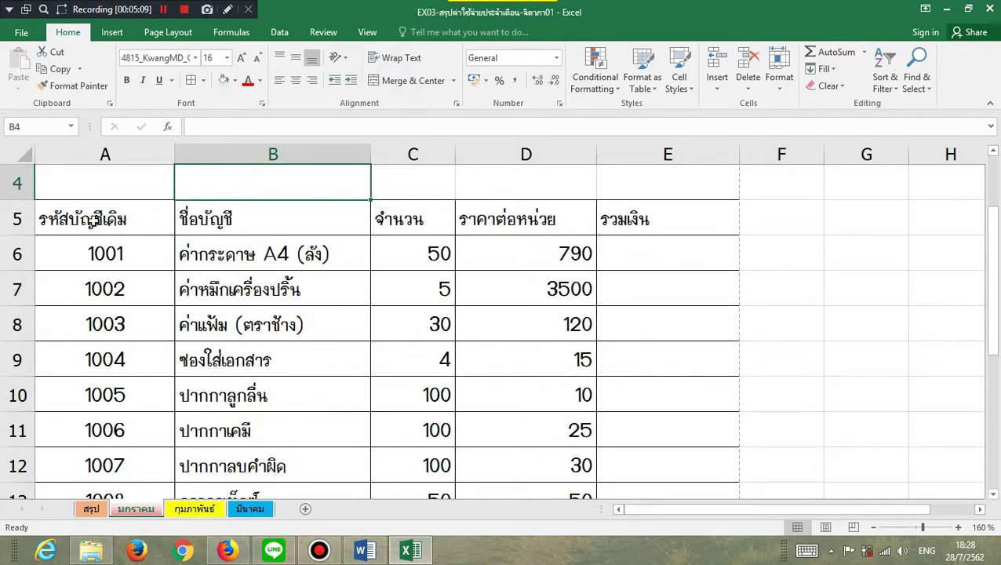
left_click_drag(93, 222, 667, 220)
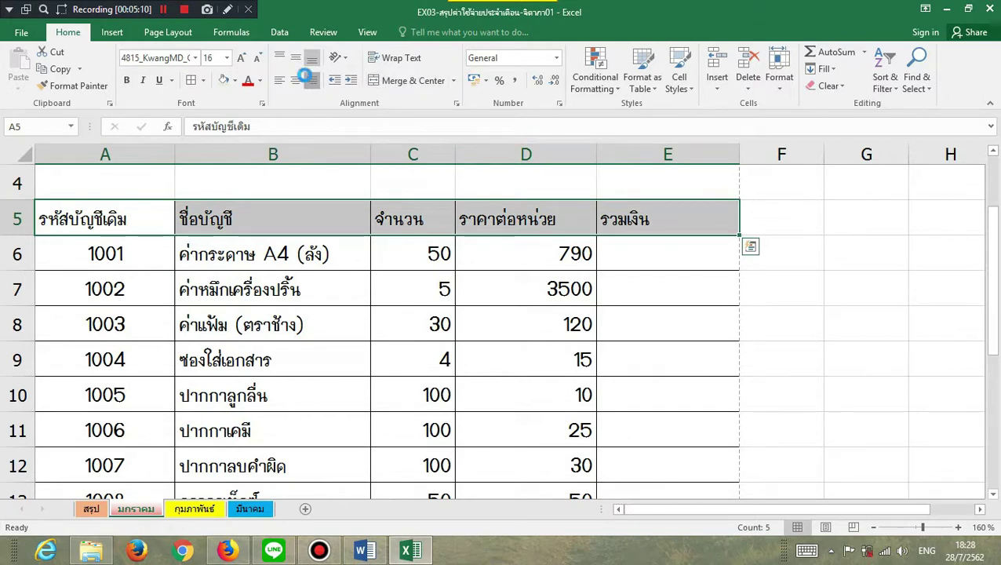
- Centre the A5:E5 headings and fill the row light gold
left_click(308, 79)
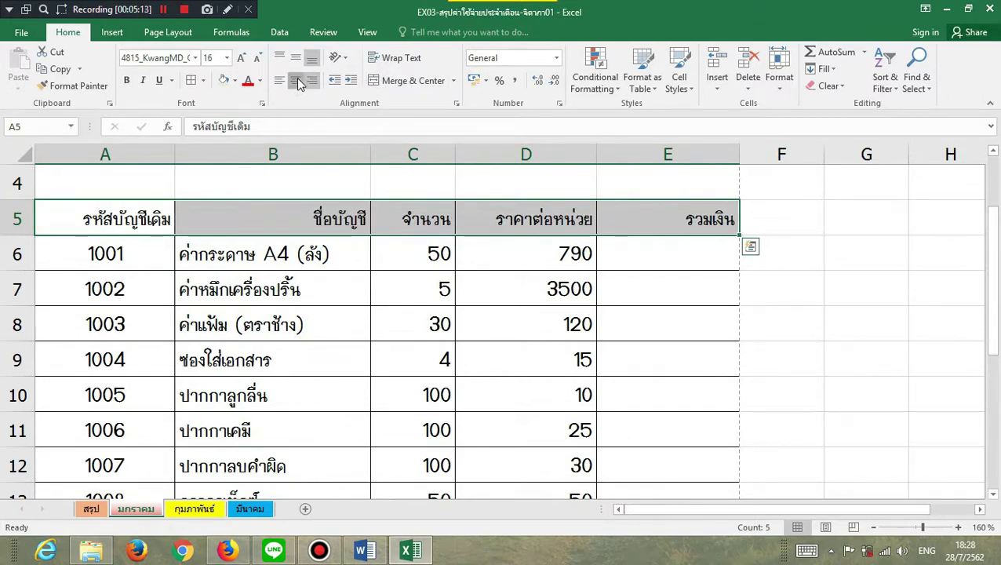
left_click(296, 80)
left_click(235, 80)
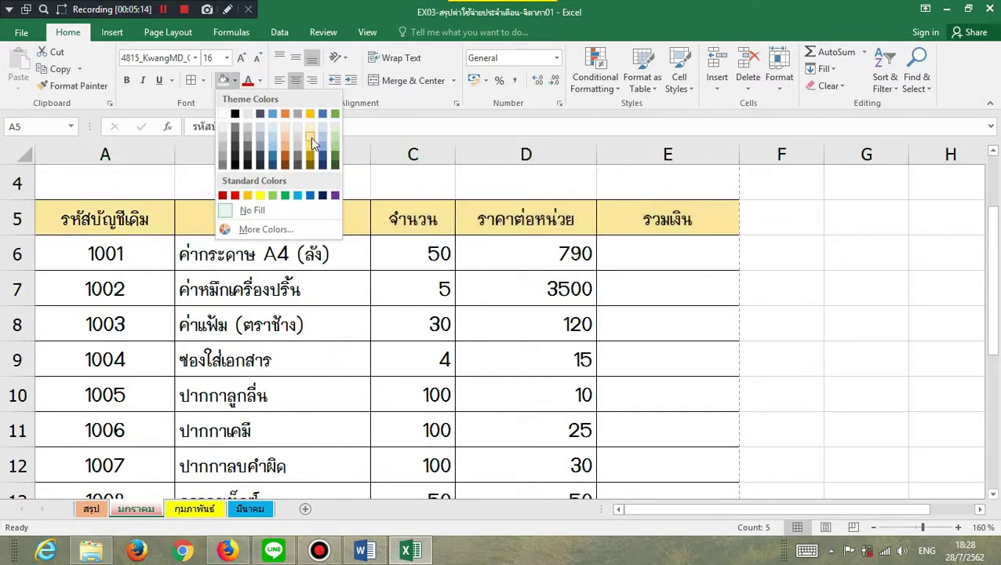
left_click(312, 135)
left_click(267, 324)
- Make the A5:E5 header row bold
left_click_drag(86, 221, 636, 224)
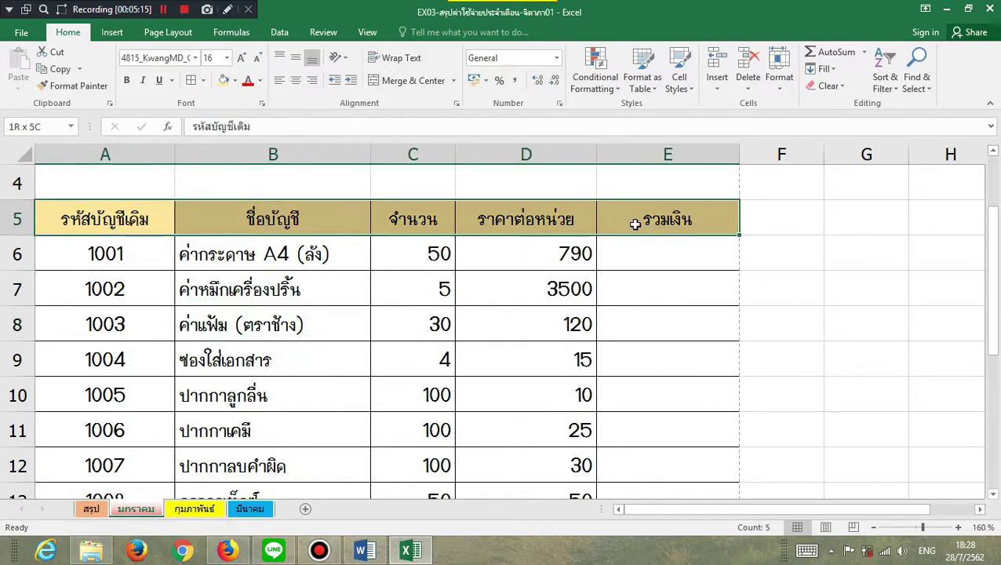
left_click(127, 80)
left_click(204, 318)
scroll(235, 322, "down", 2)
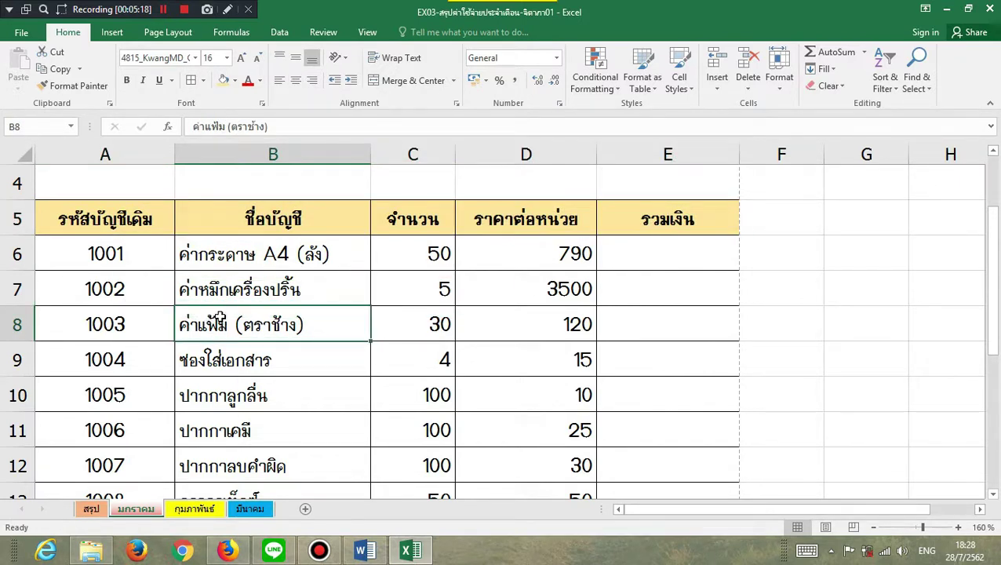
scroll(299, 323, "up", 2)
scroll(326, 285, "down", 3, "ctrl")
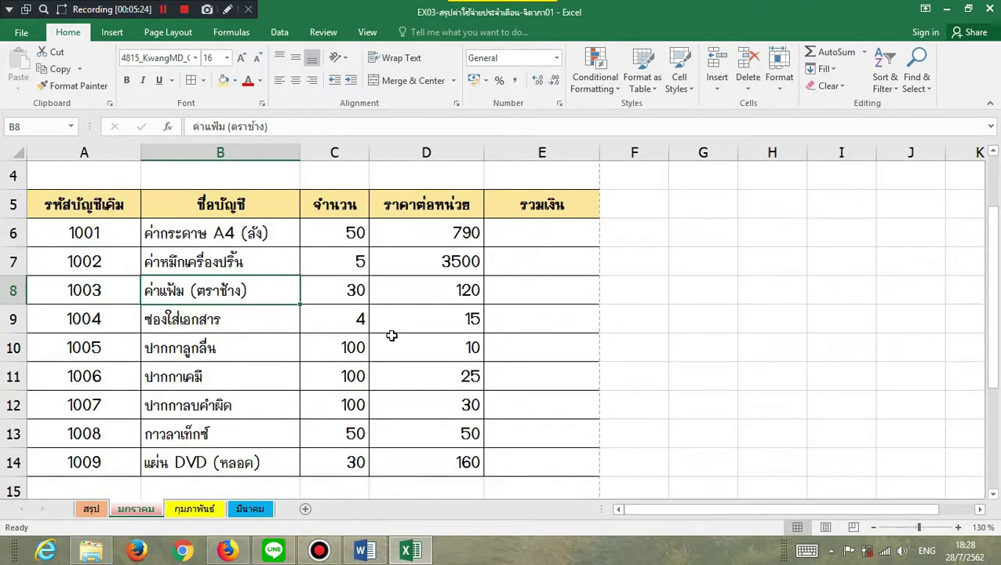
- Format the unit prices D6:D14 as Currency with the ฿ symbol and two decimals
left_click_drag(406, 233, 409, 460)
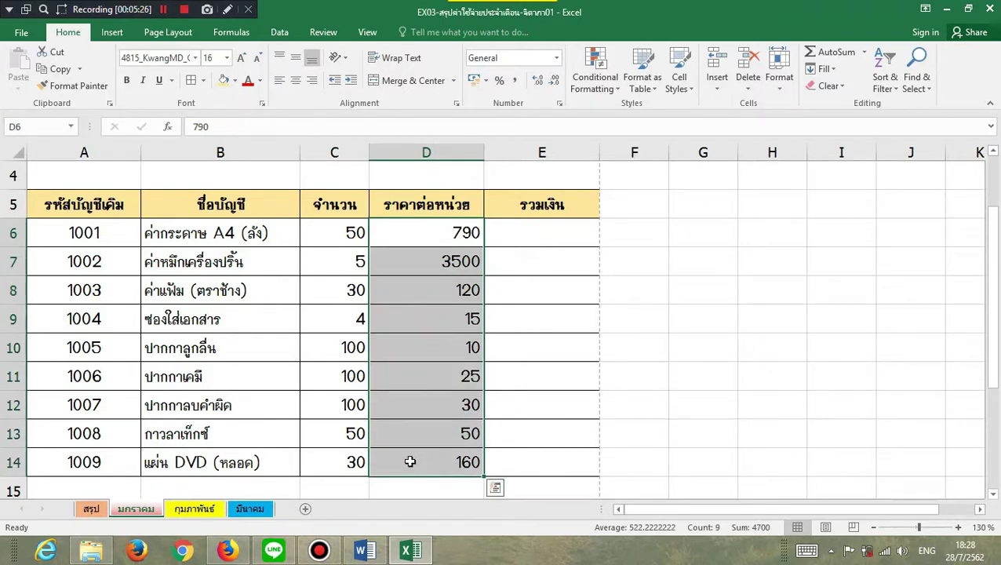
right_click(417, 466)
left_click(464, 400)
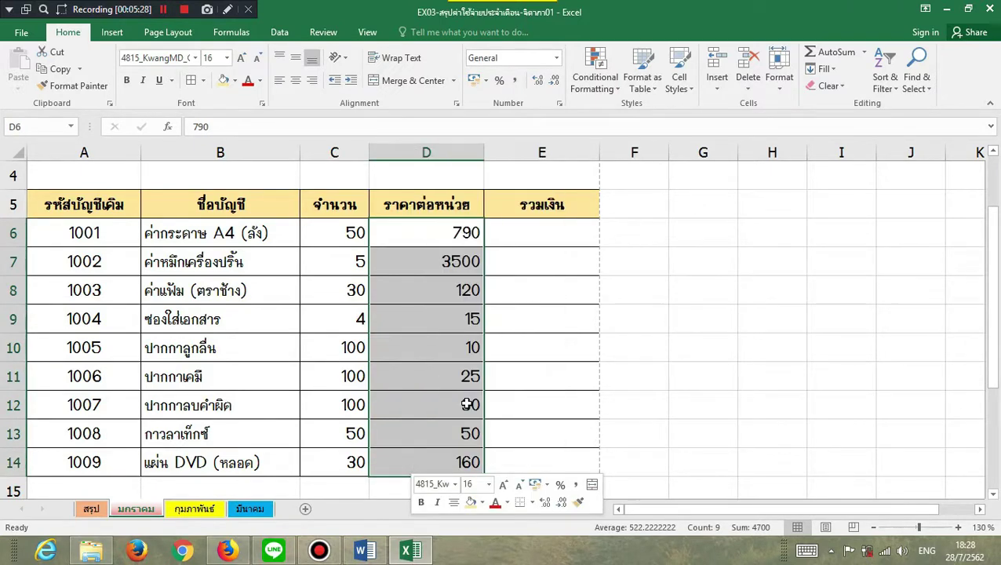
left_click(303, 266)
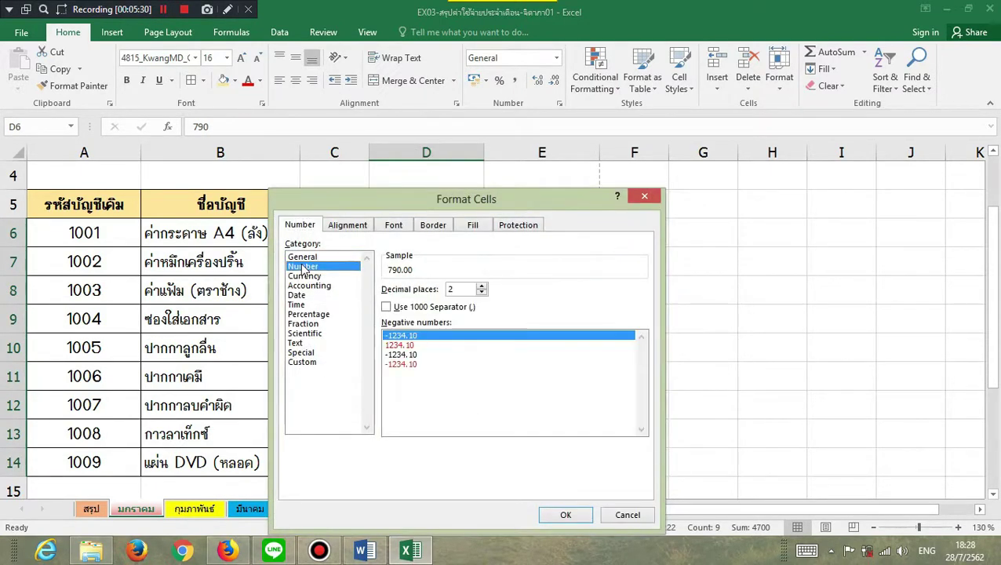
left_click(388, 307)
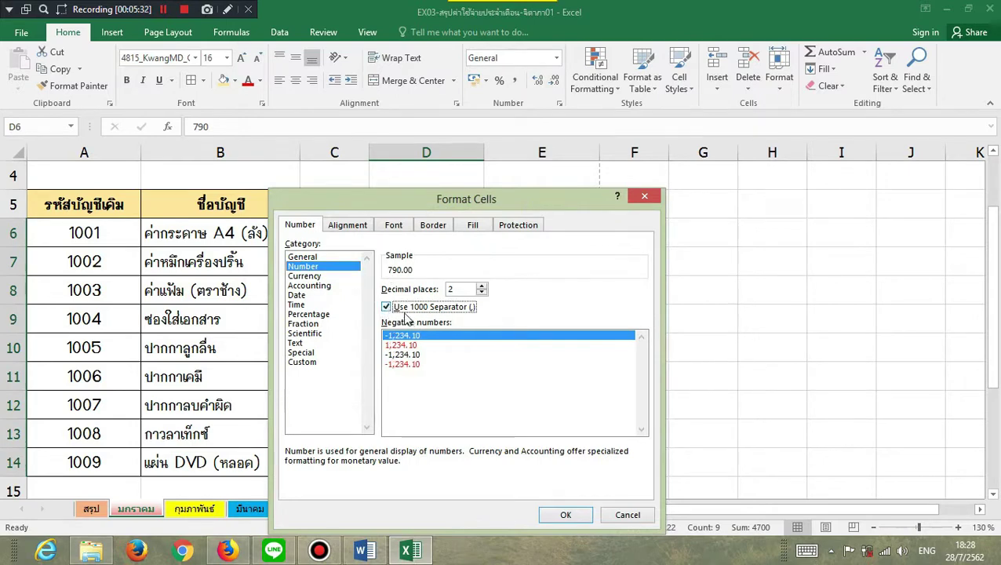
left_click(318, 276)
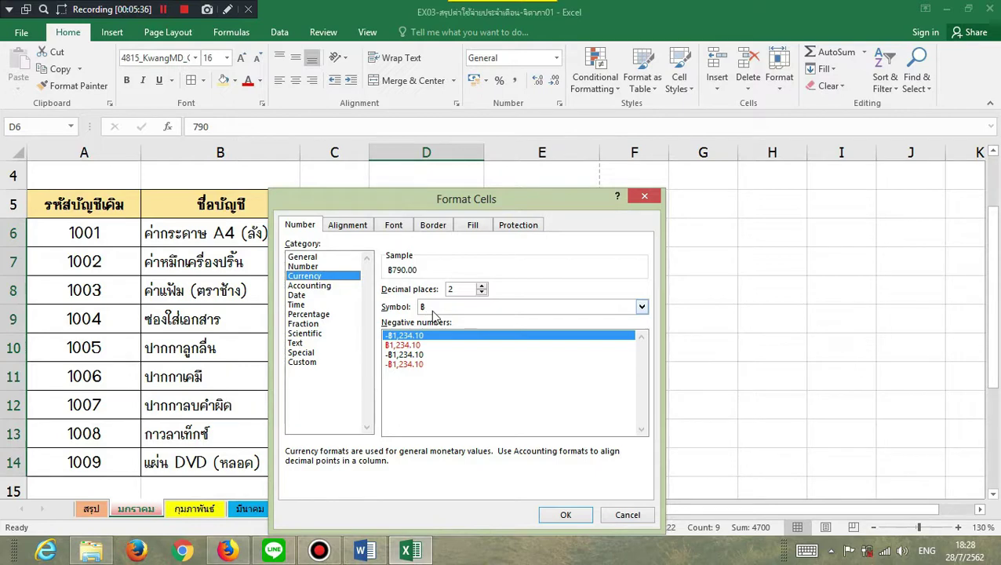
left_click(566, 515)
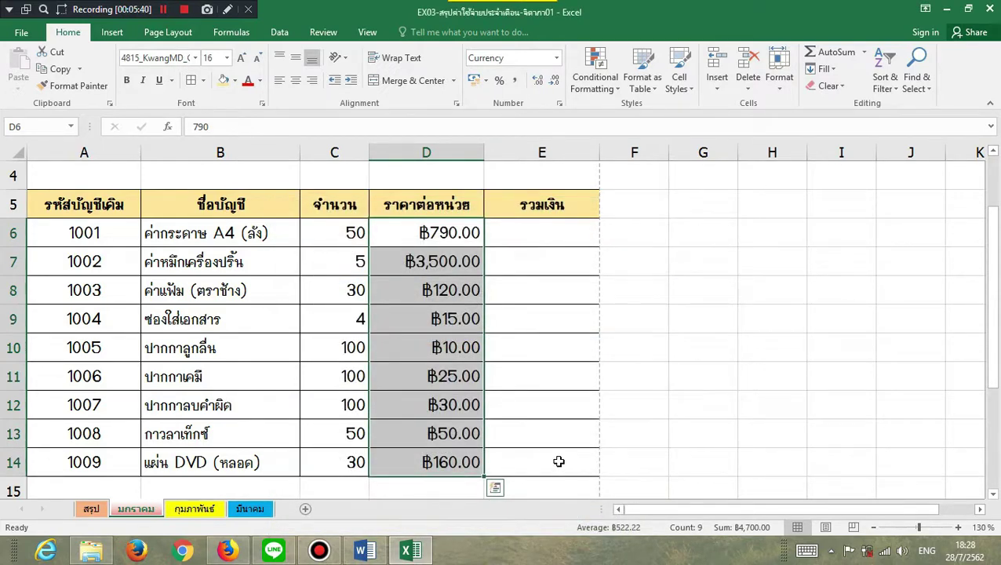
left_click(528, 233)
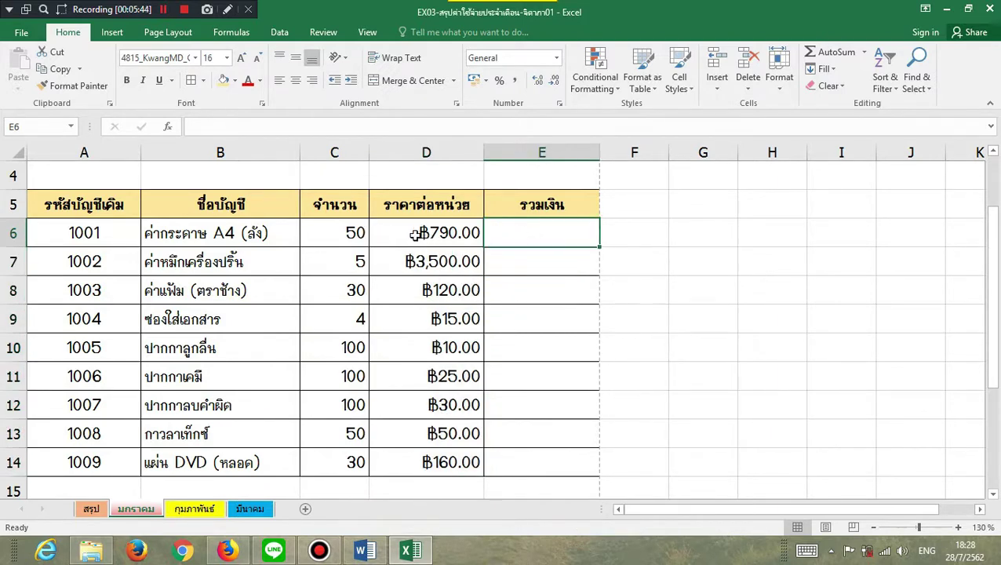
- Enter =D6*C6 in E6 and fill it down through E14 for each line total
left_click_drag(393, 232, 339, 233)
left_click(492, 226)
type("=")
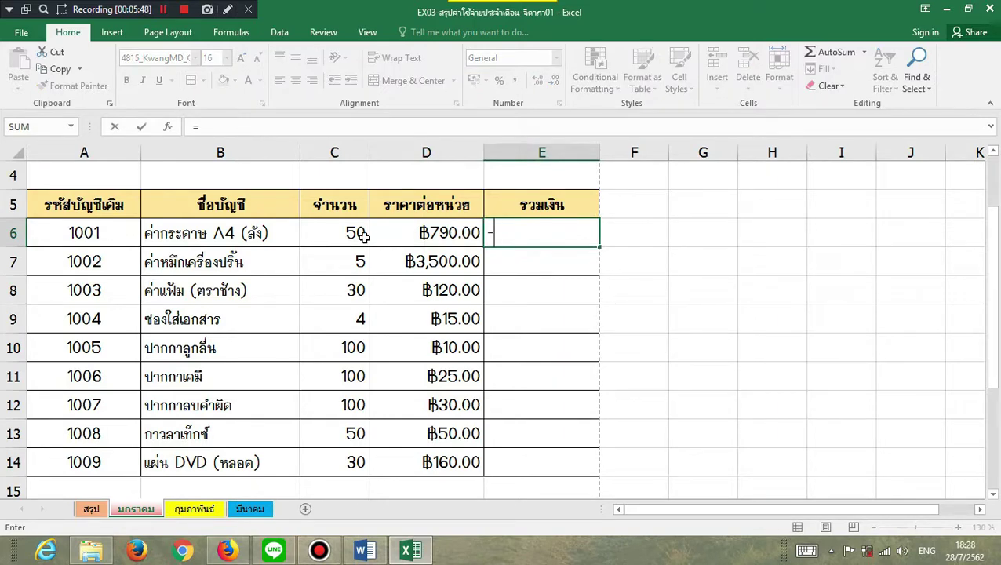
left_click(382, 233)
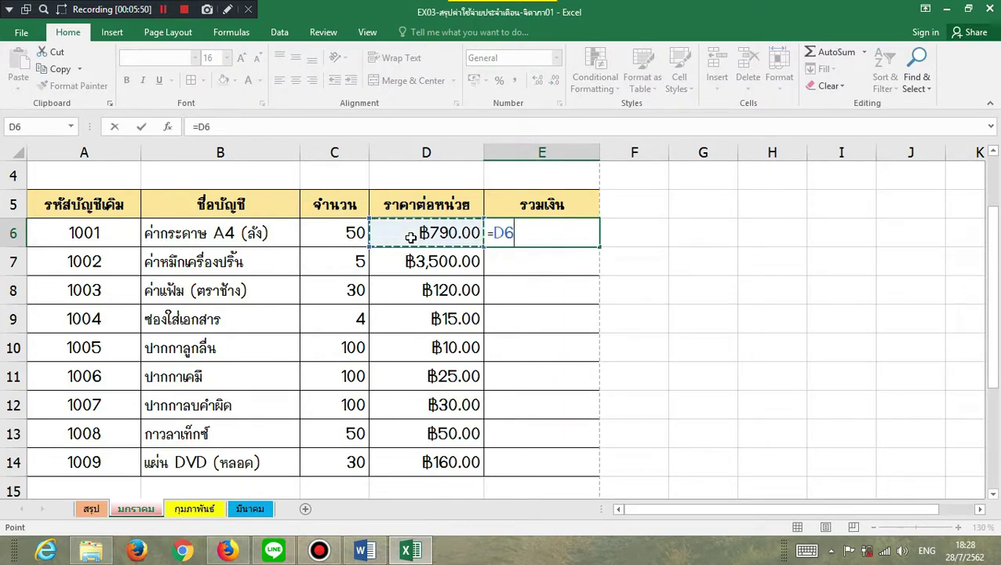
type("*")
left_click(309, 237)
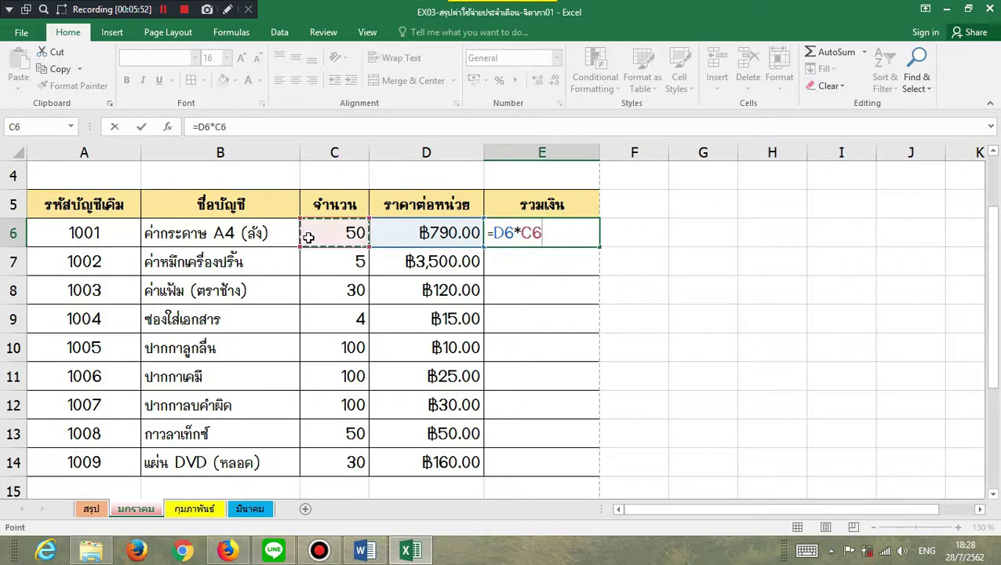
key("Return")
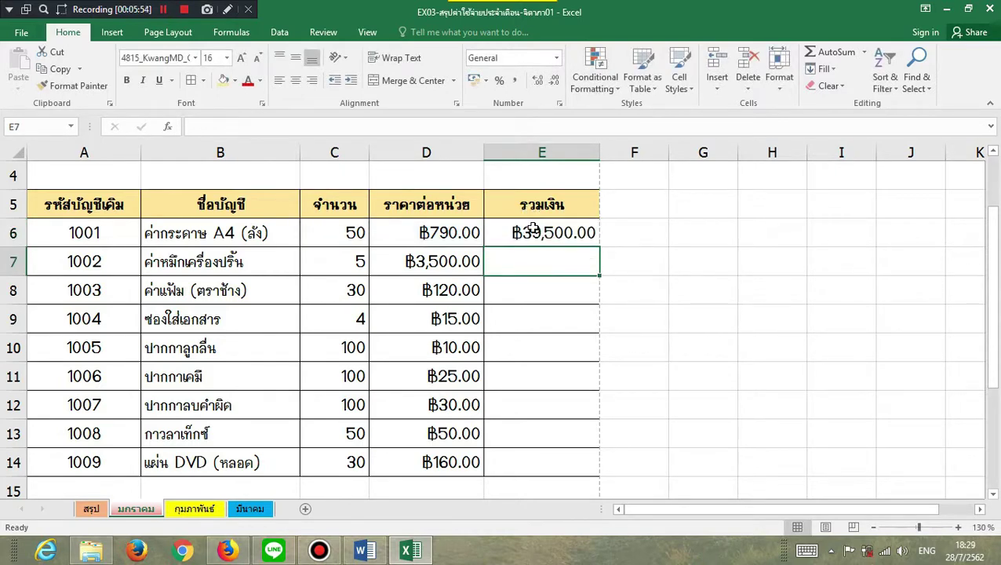
left_click(550, 231)
left_click_drag(600, 248, 599, 473)
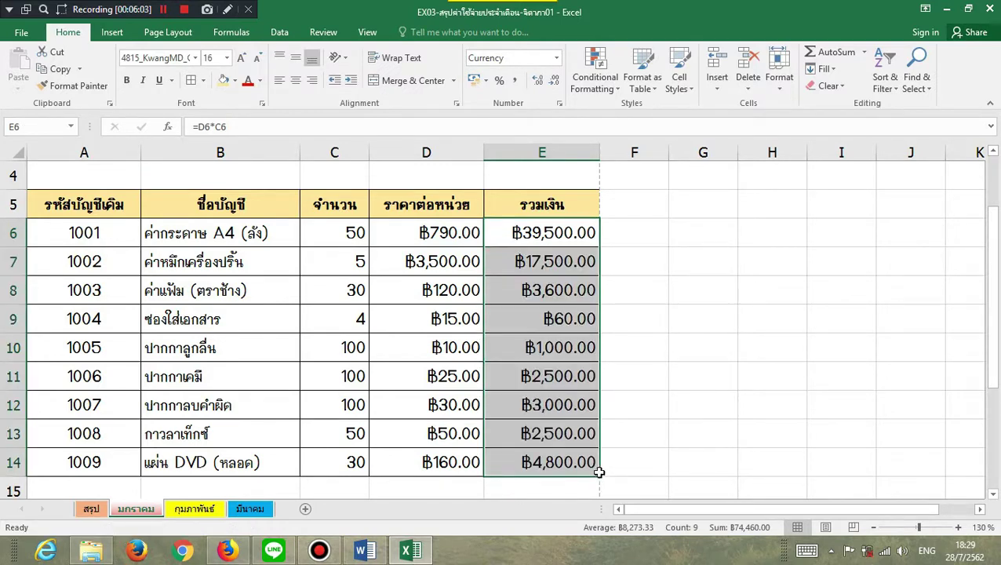
scroll(599, 472, "down", 2)
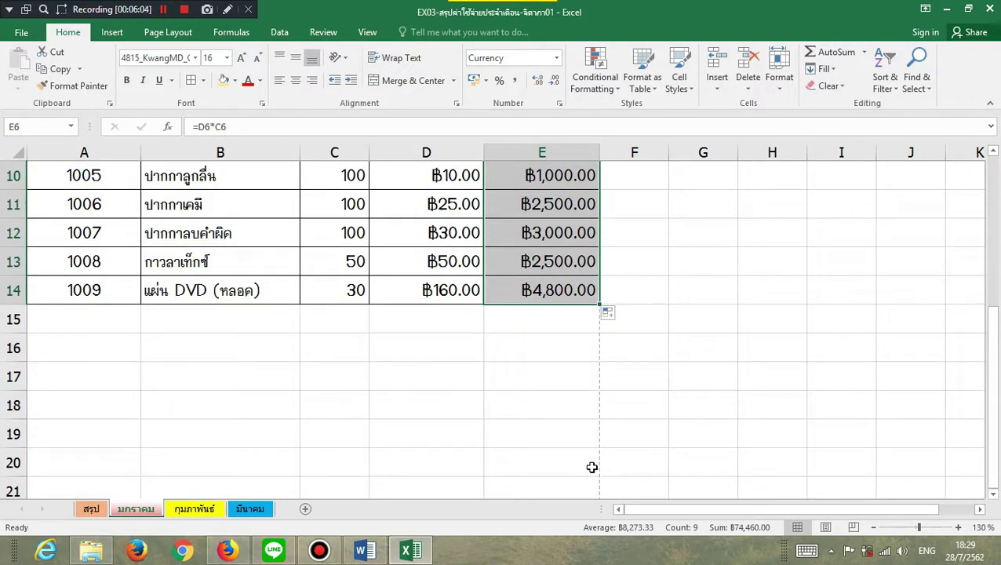
- Type the รวม label in D15 and make D15:E15 yellow, bordered, bold and centred
left_click(400, 317)
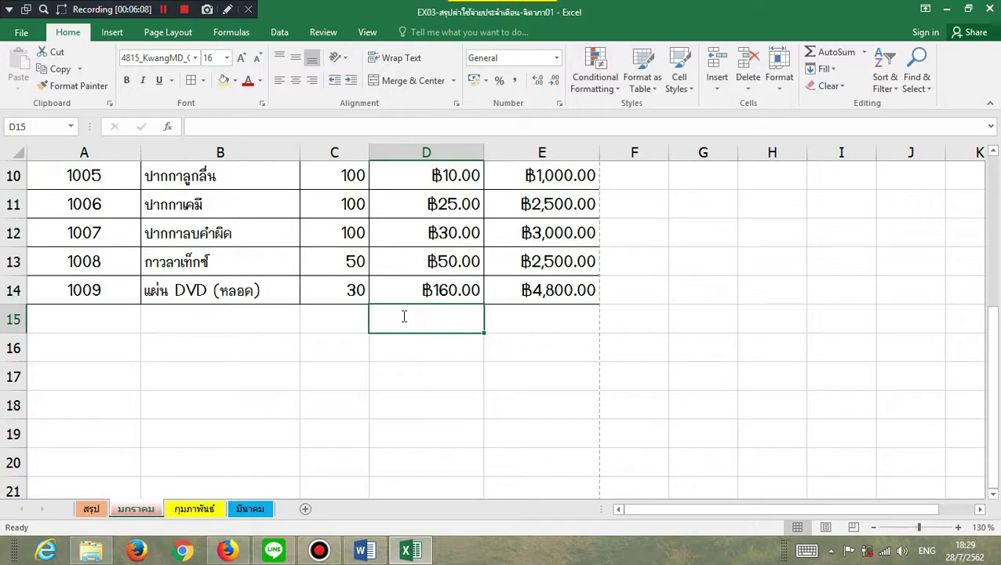
type("i")
type("วม")
key("Tab")
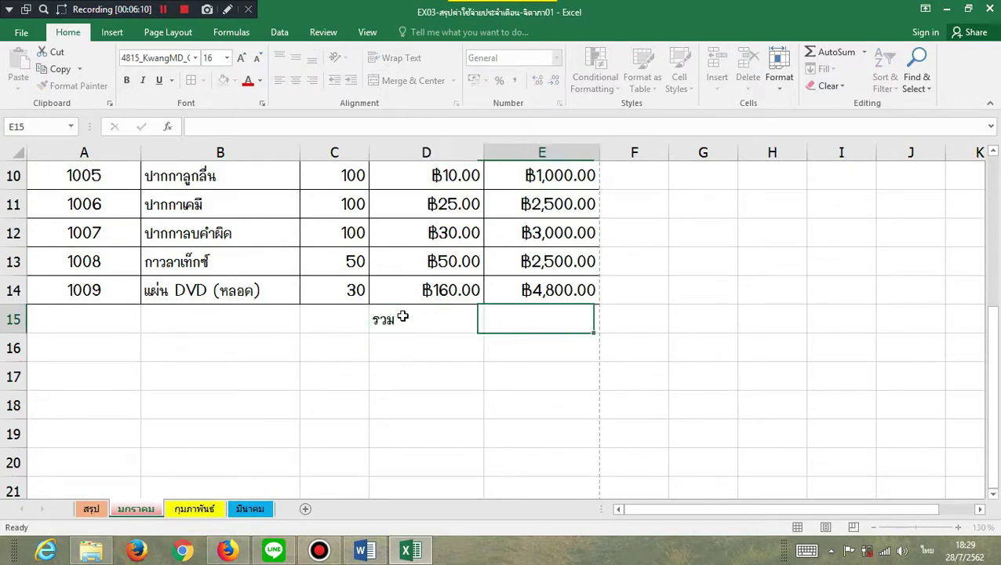
left_click_drag(412, 325, 532, 320)
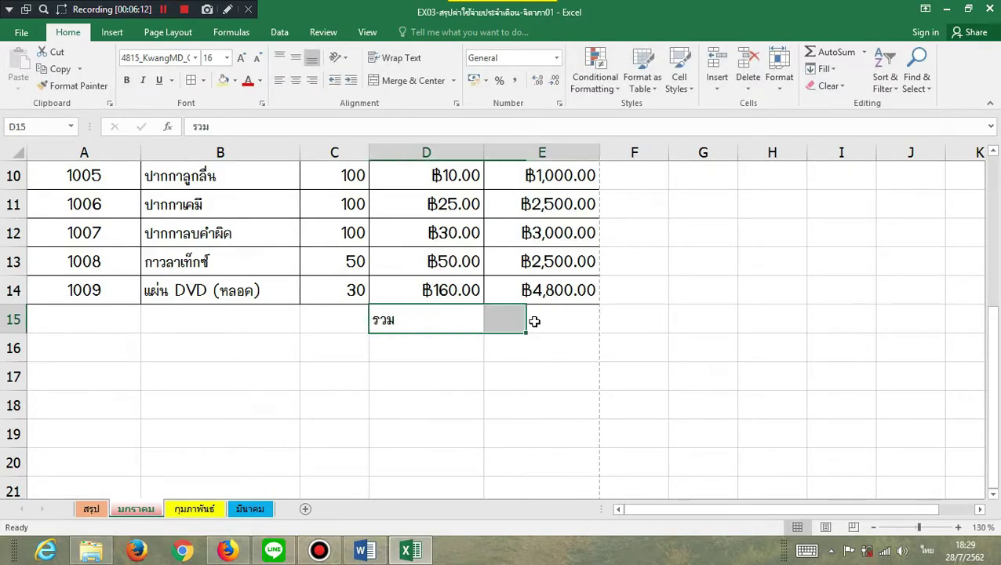
left_click(223, 81)
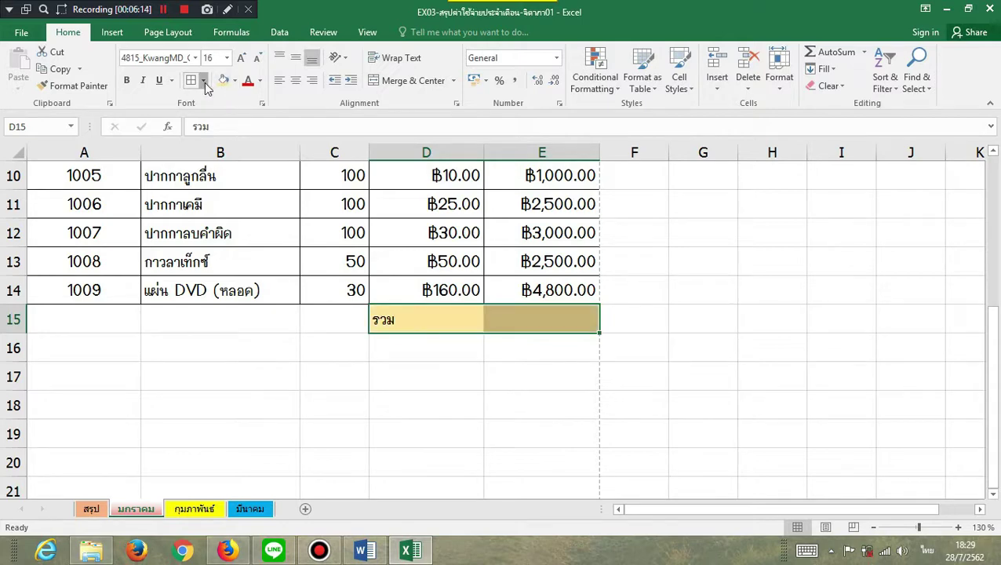
left_click(203, 81)
left_click(233, 252)
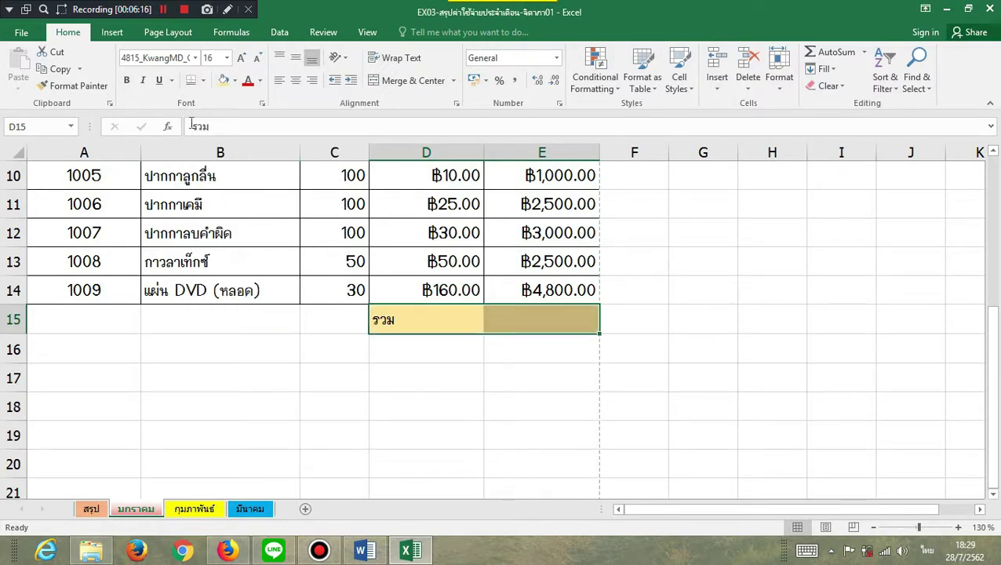
left_click(127, 81)
left_click(296, 82)
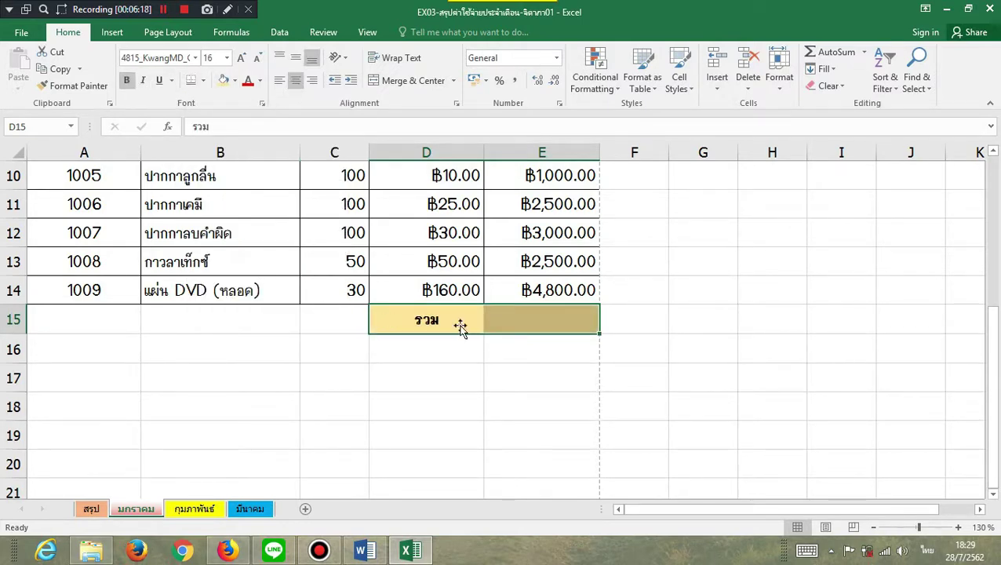
- Give D15:E15 an outside border and a double bottom border
left_click(536, 325)
left_click(555, 396)
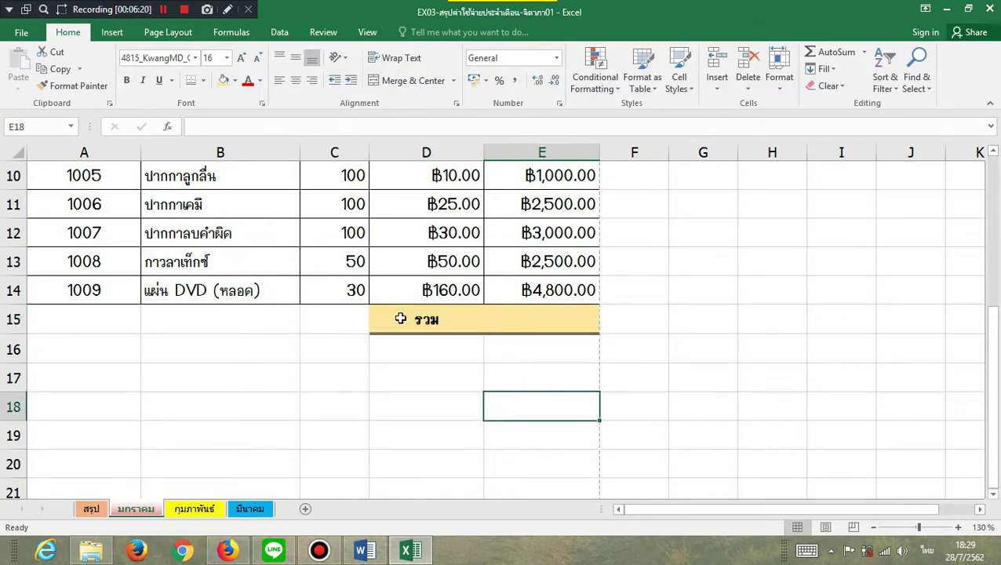
left_click_drag(401, 318, 542, 321)
left_click(203, 81)
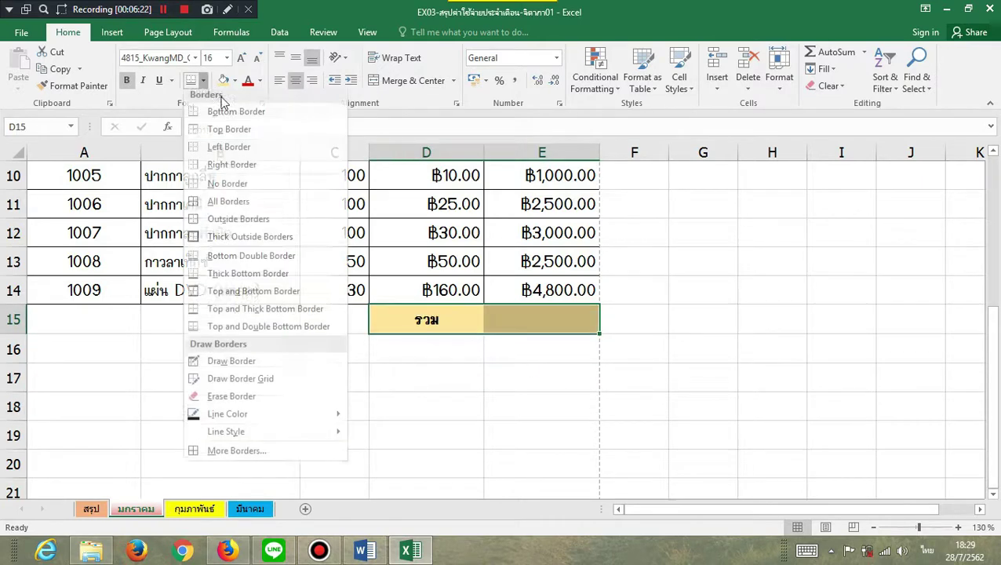
left_click(235, 219)
left_click(350, 355)
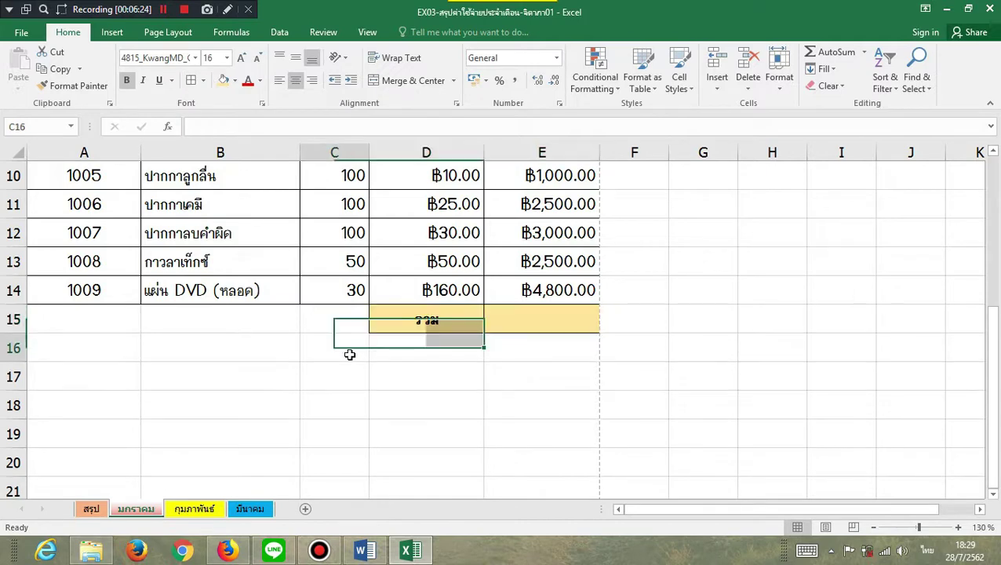
left_click_drag(403, 320, 542, 321)
left_click(202, 81)
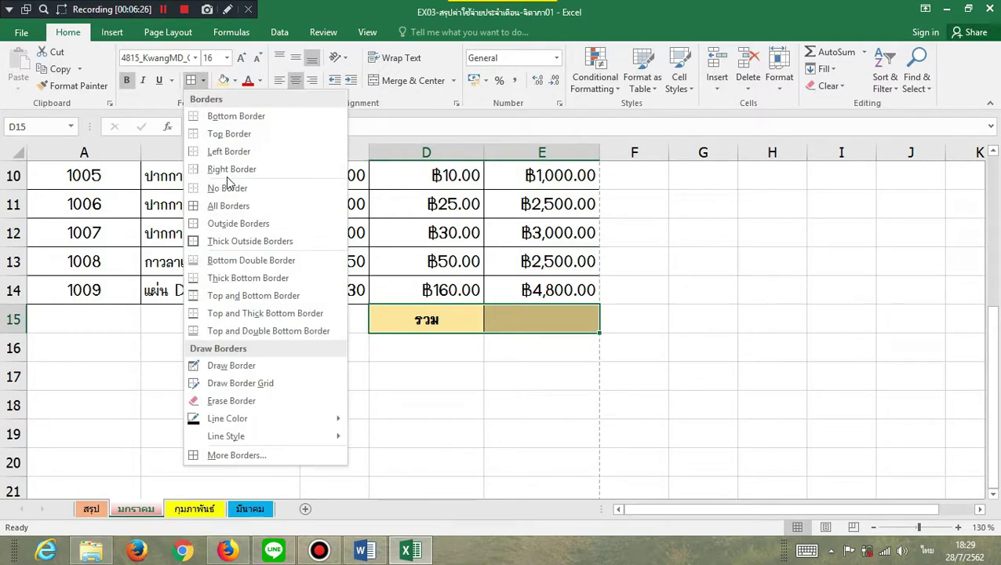
left_click(226, 262)
left_click(420, 400)
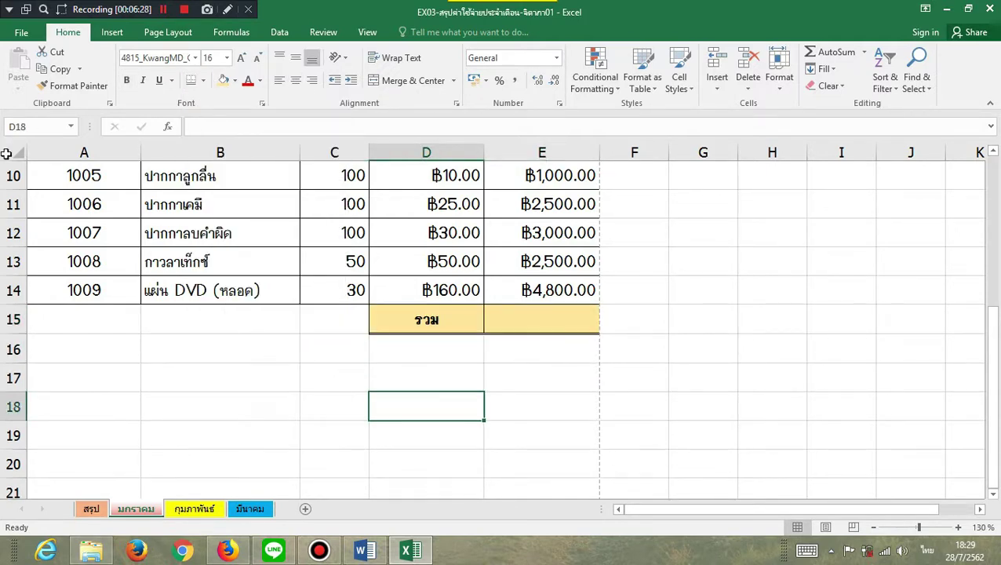
scroll(546, 365, "up", 1)
left_click(547, 400)
scroll(549, 394, "up", 2)
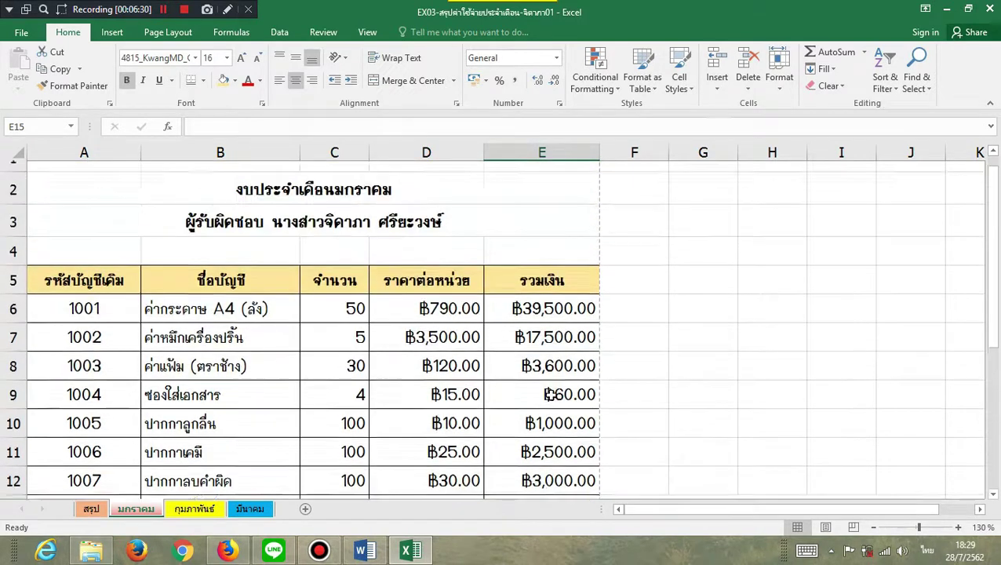
- AutoSum E6:E14 into E15 to get the grand total ฿74,460.00
left_click(830, 52)
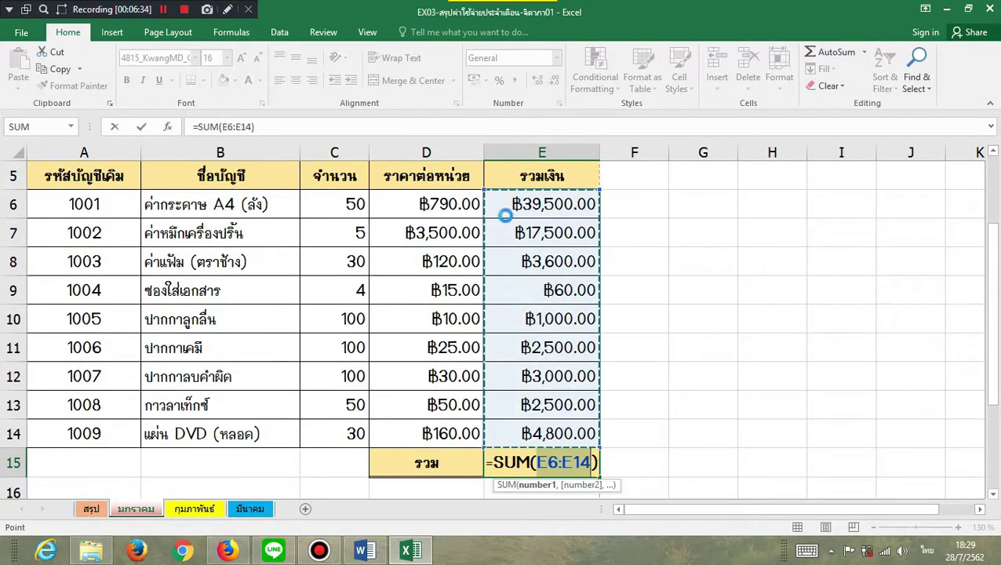
key("Return")
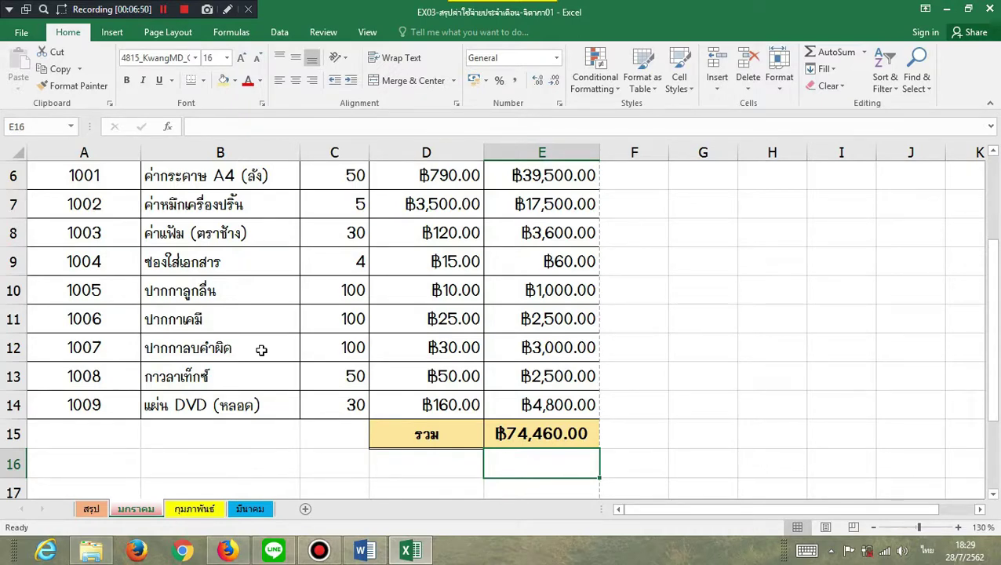
left_click(320, 550)
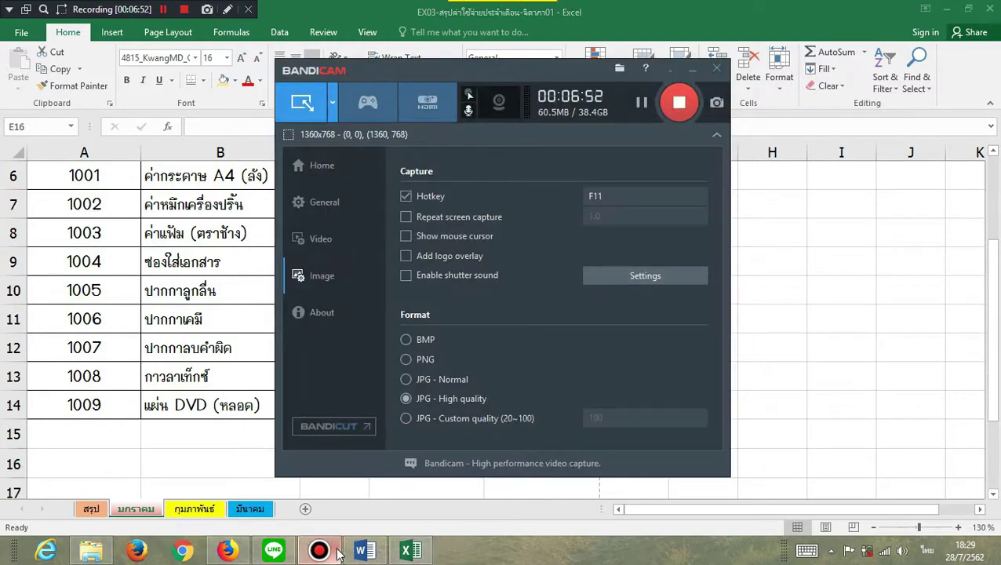